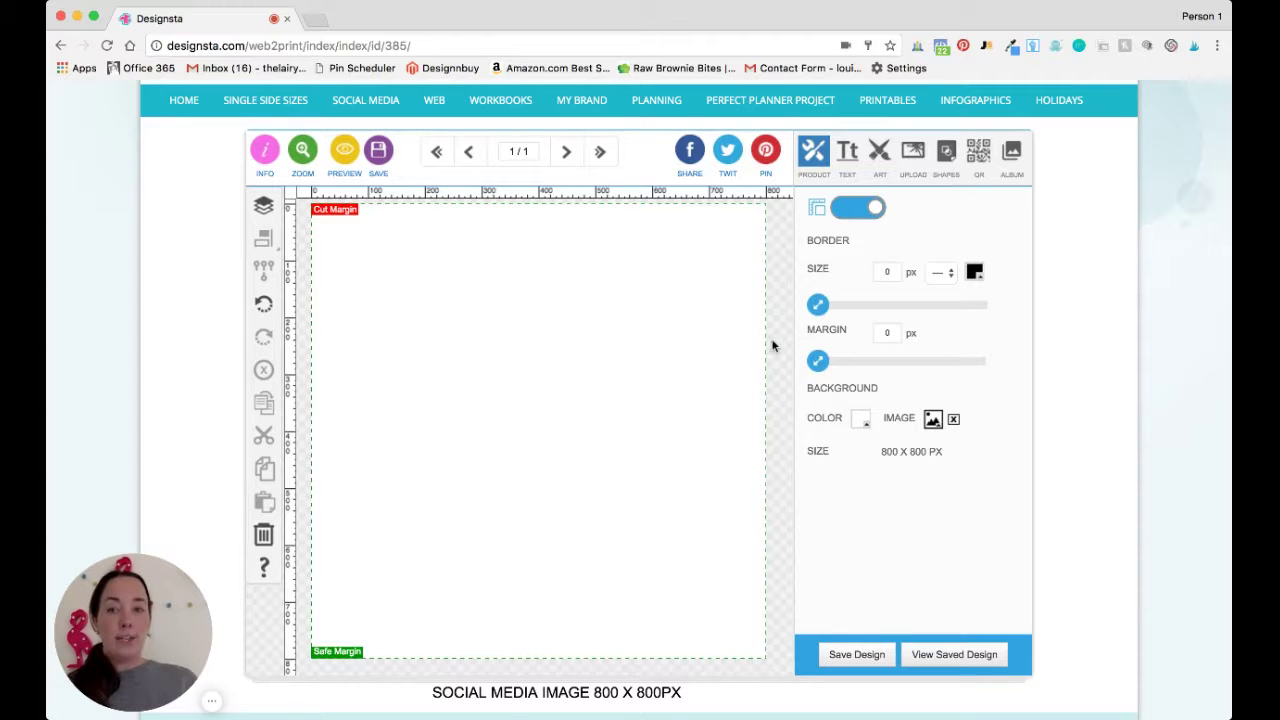
Step: Place the uploaded pink chevron image on the canvas and enlarge it to about 752 px
scroll(772, 346, up, 2)
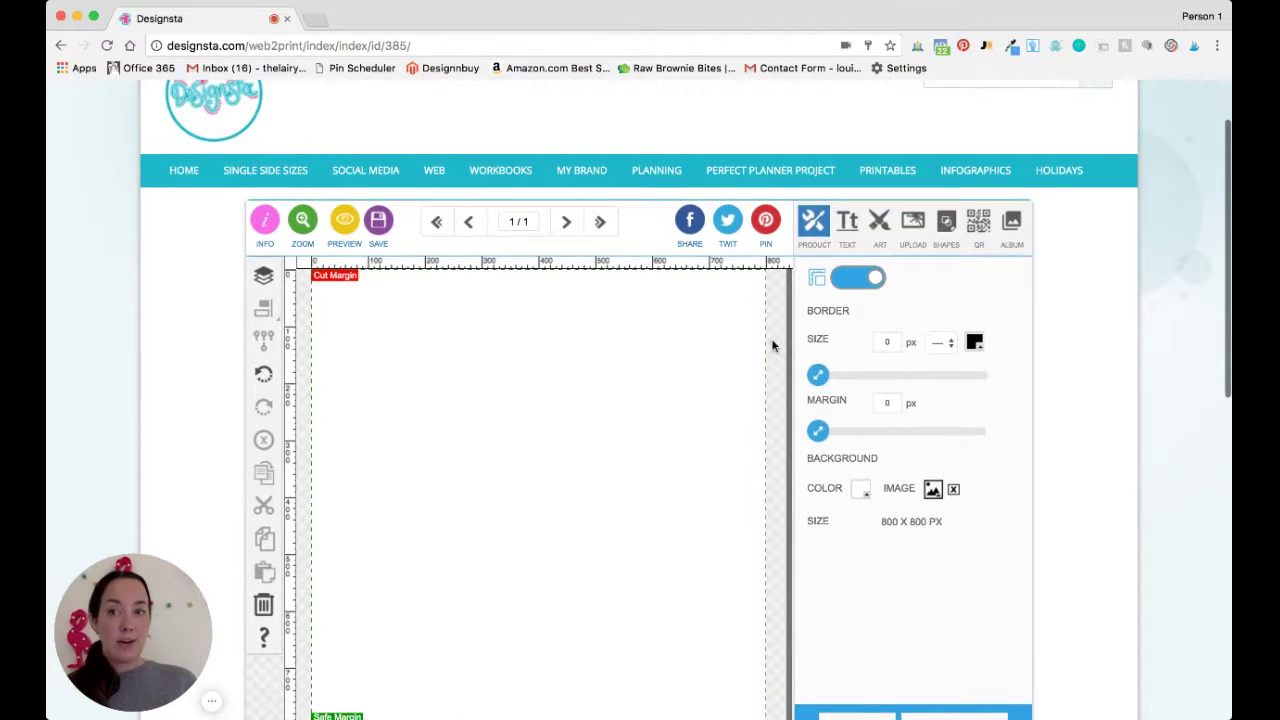
scroll(772, 346, down, 3)
scroll(772, 346, down, 1)
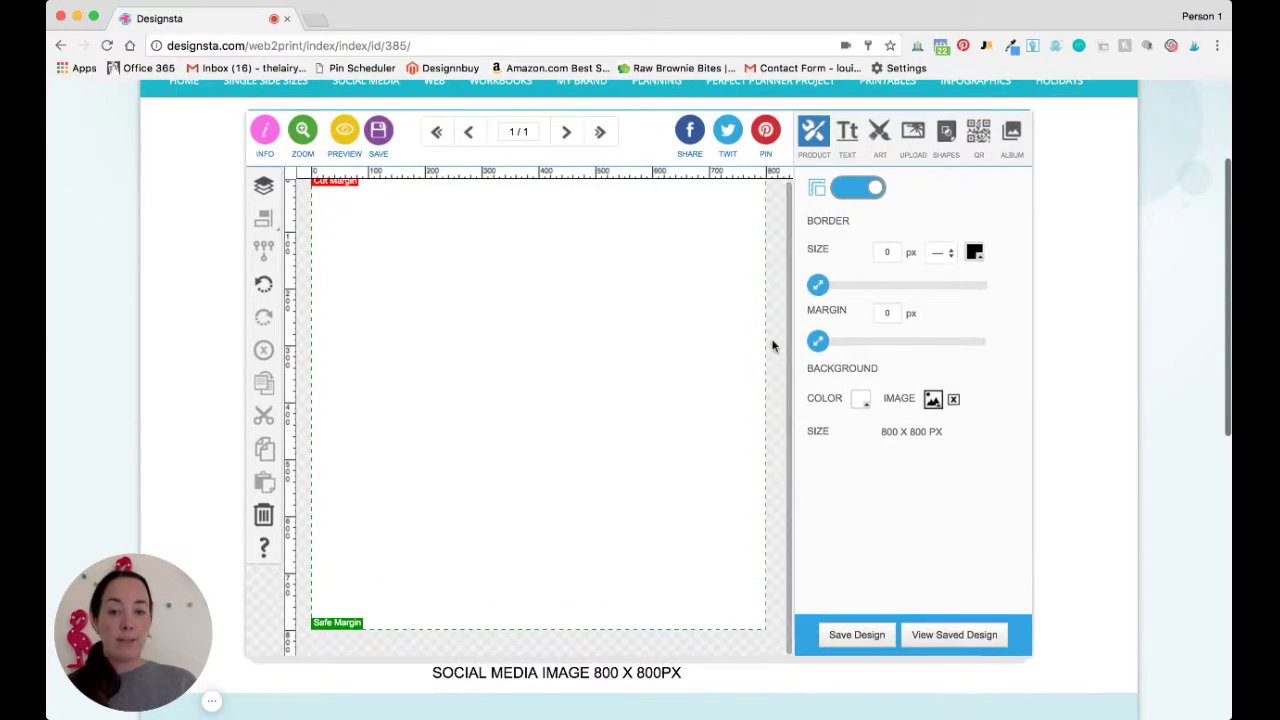
scroll(765, 351, up, 2)
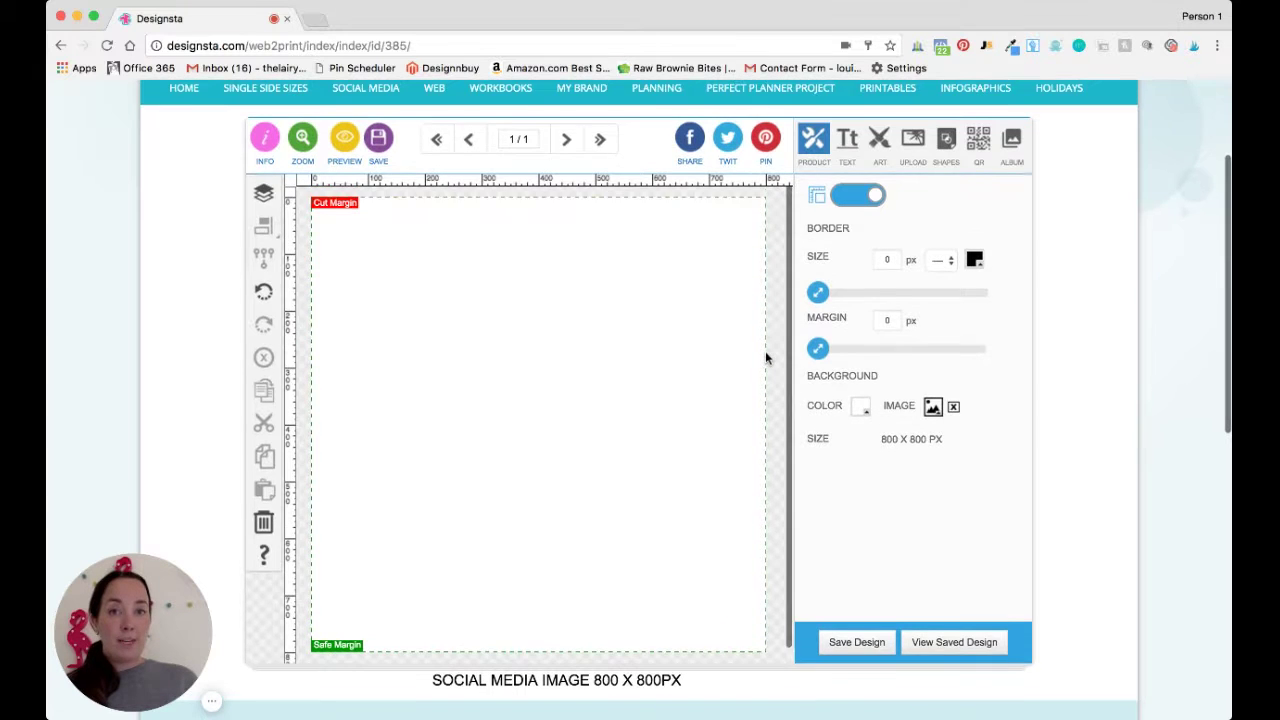
click(918, 163)
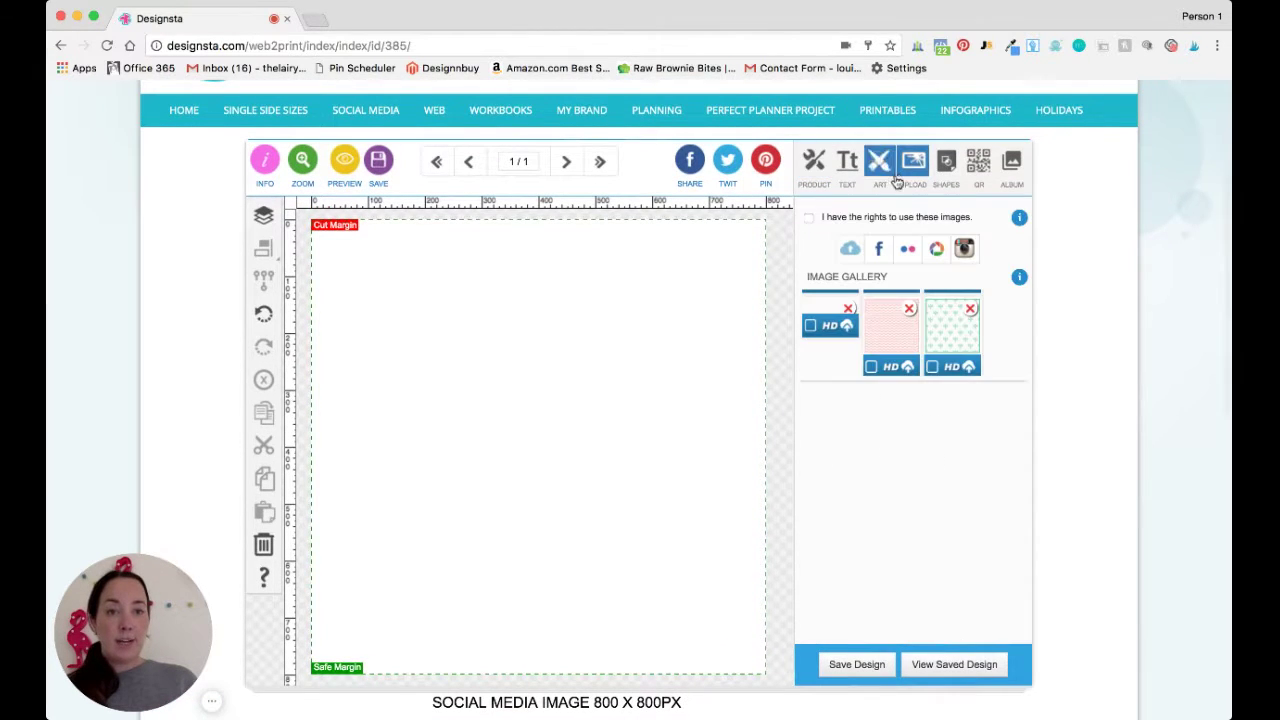
click(886, 332)
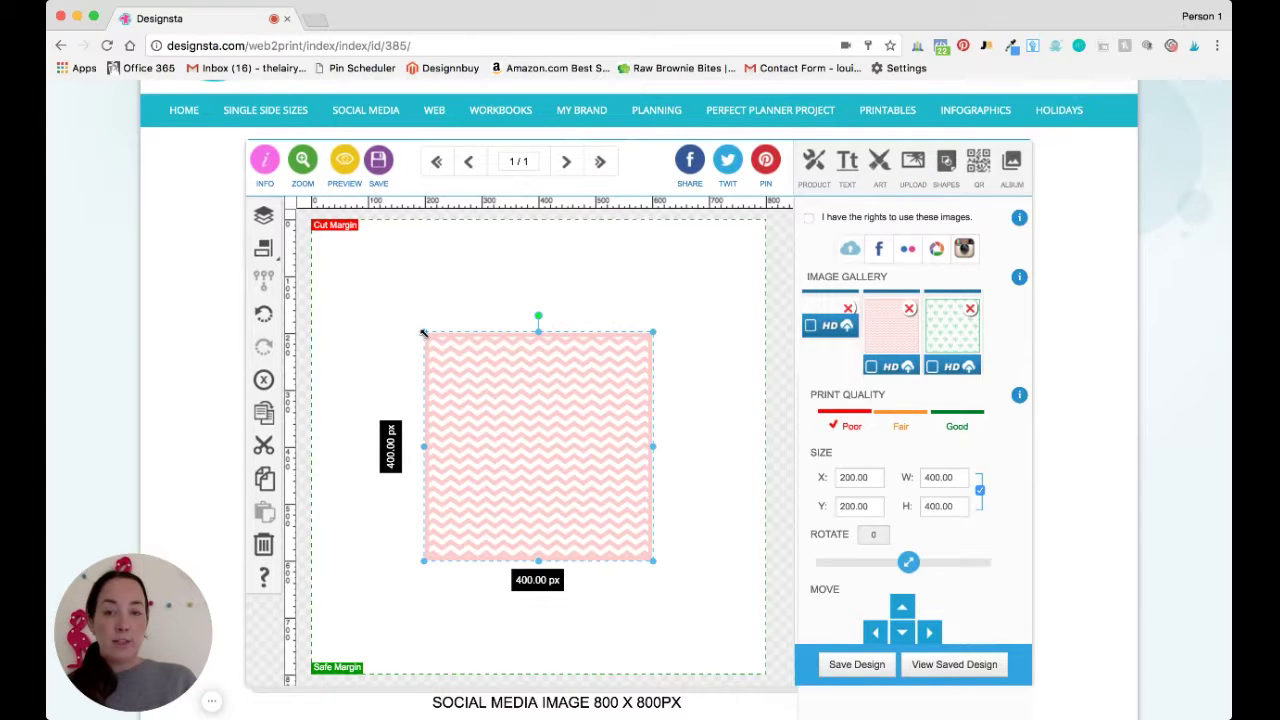
drag(424, 333, 326, 252)
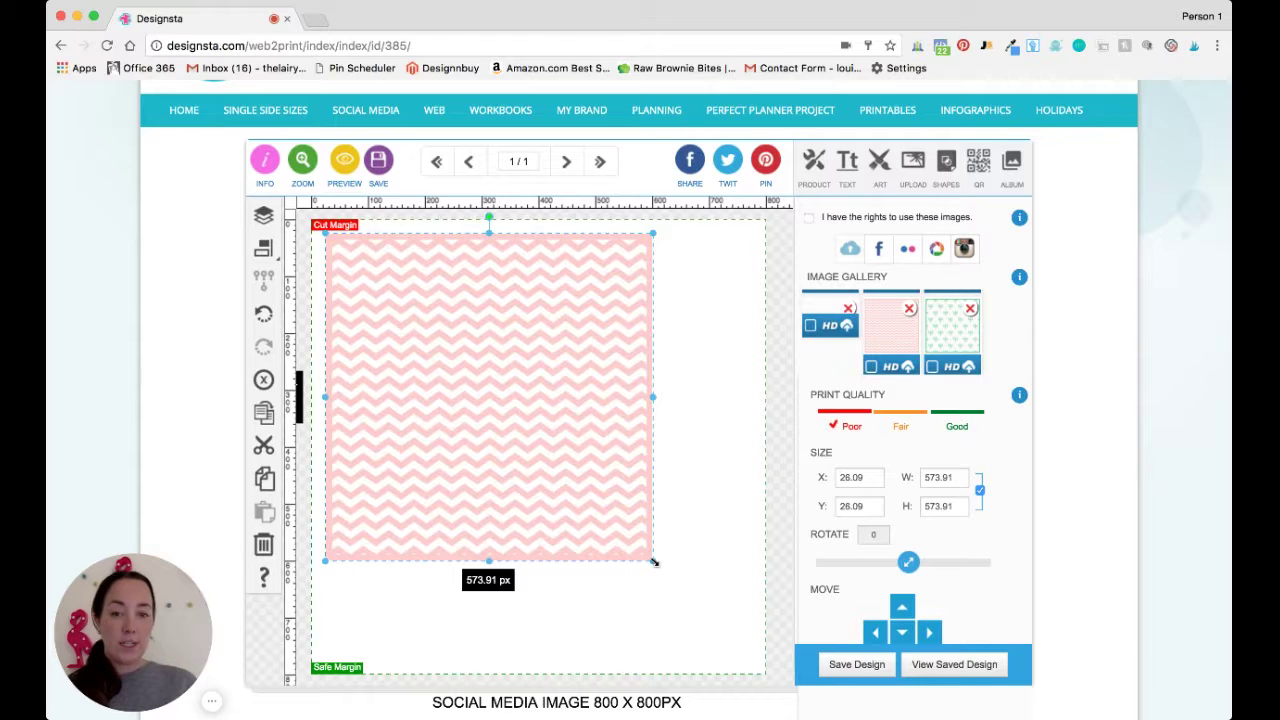
drag(654, 563, 755, 660)
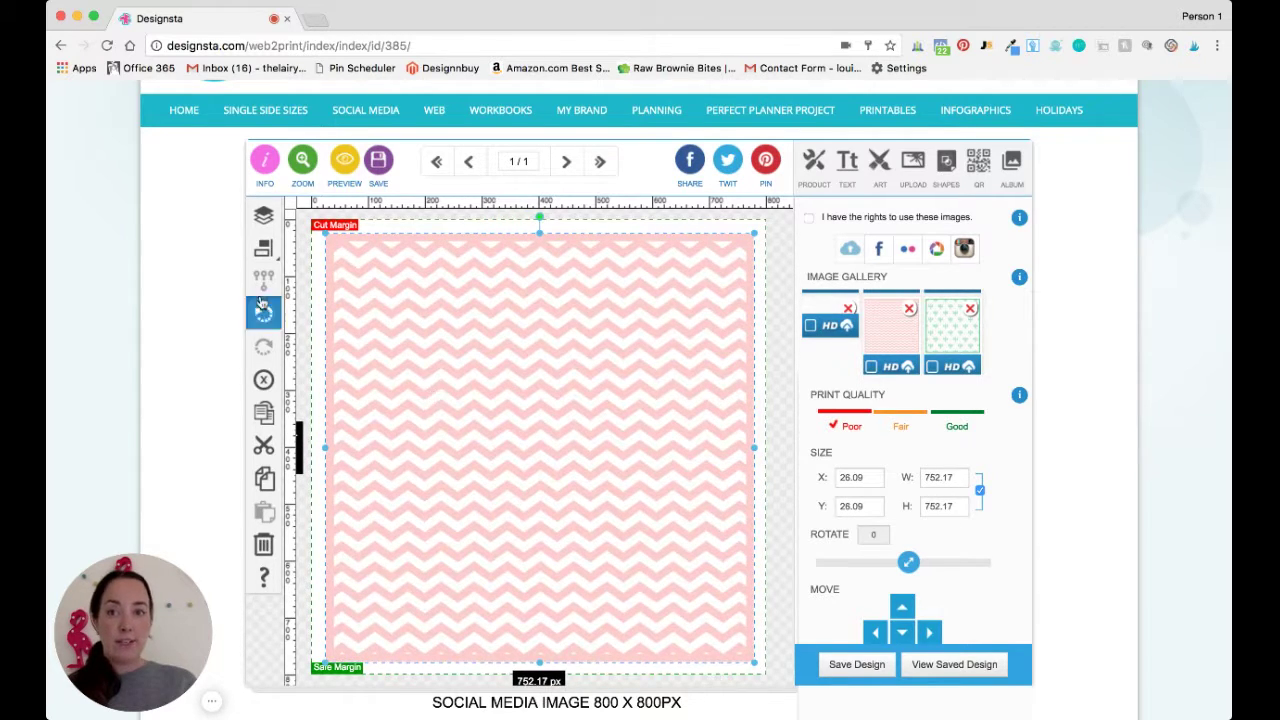
Step: Centre the chevron image horizontally and vertically on the page
click(263, 249)
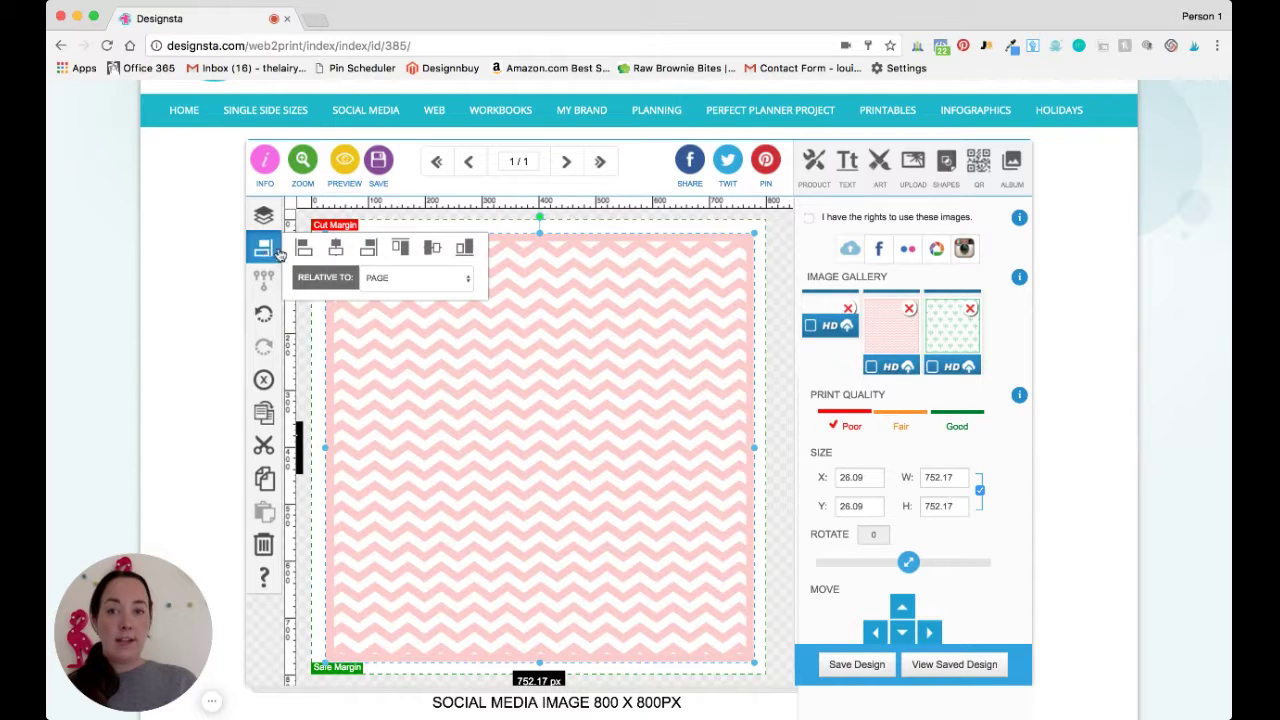
click(335, 250)
click(435, 253)
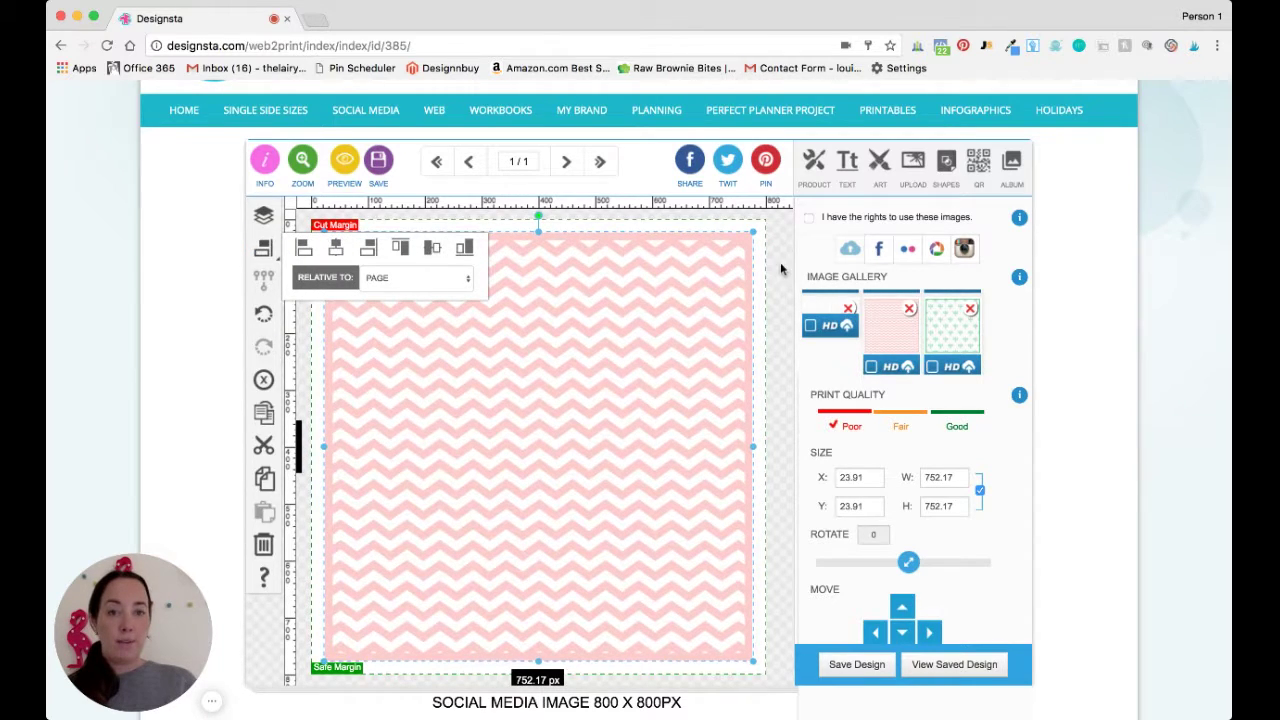
click(779, 266)
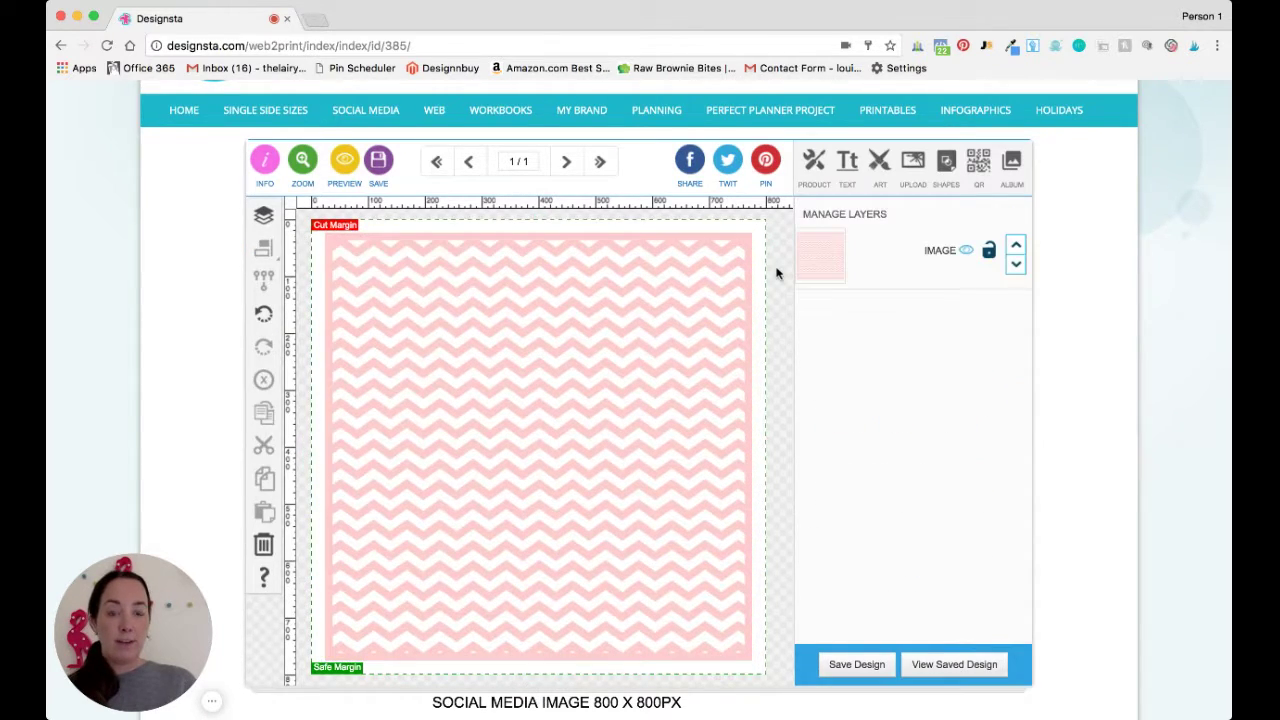
Step: Draw a plain filled square of about 588 px in the middle of the canvas
click(946, 162)
click(868, 220)
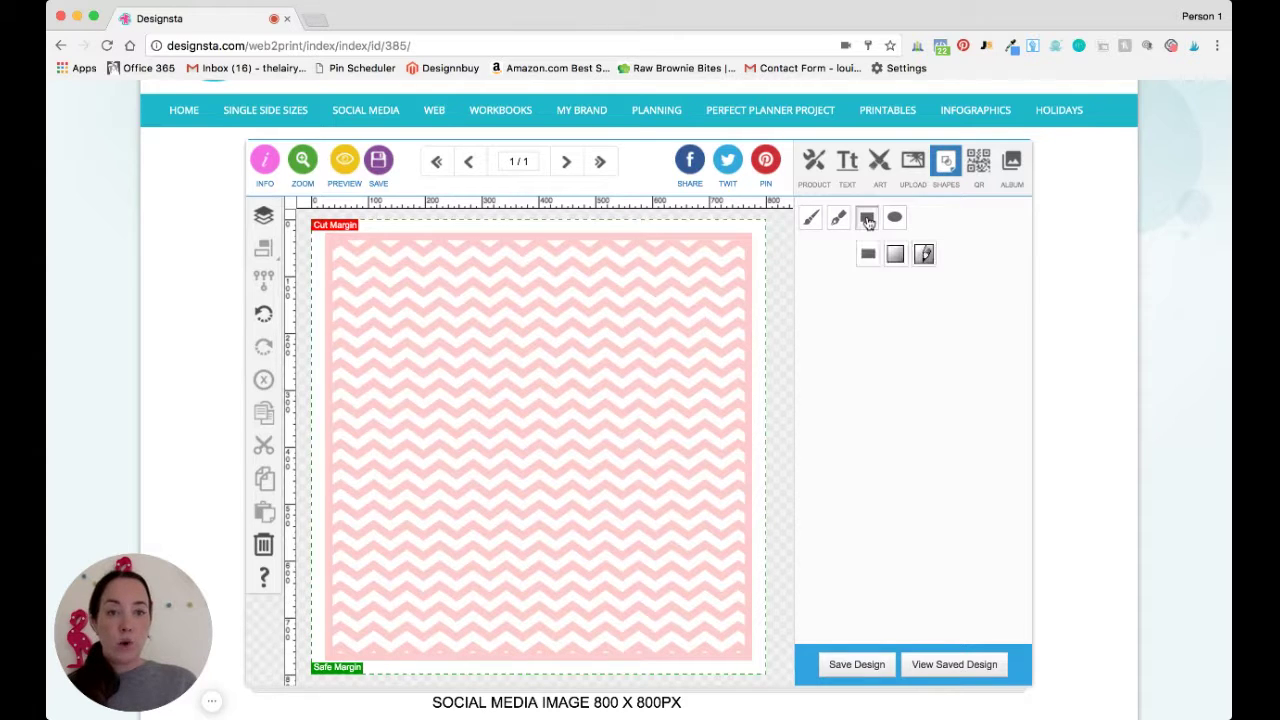
click(866, 251)
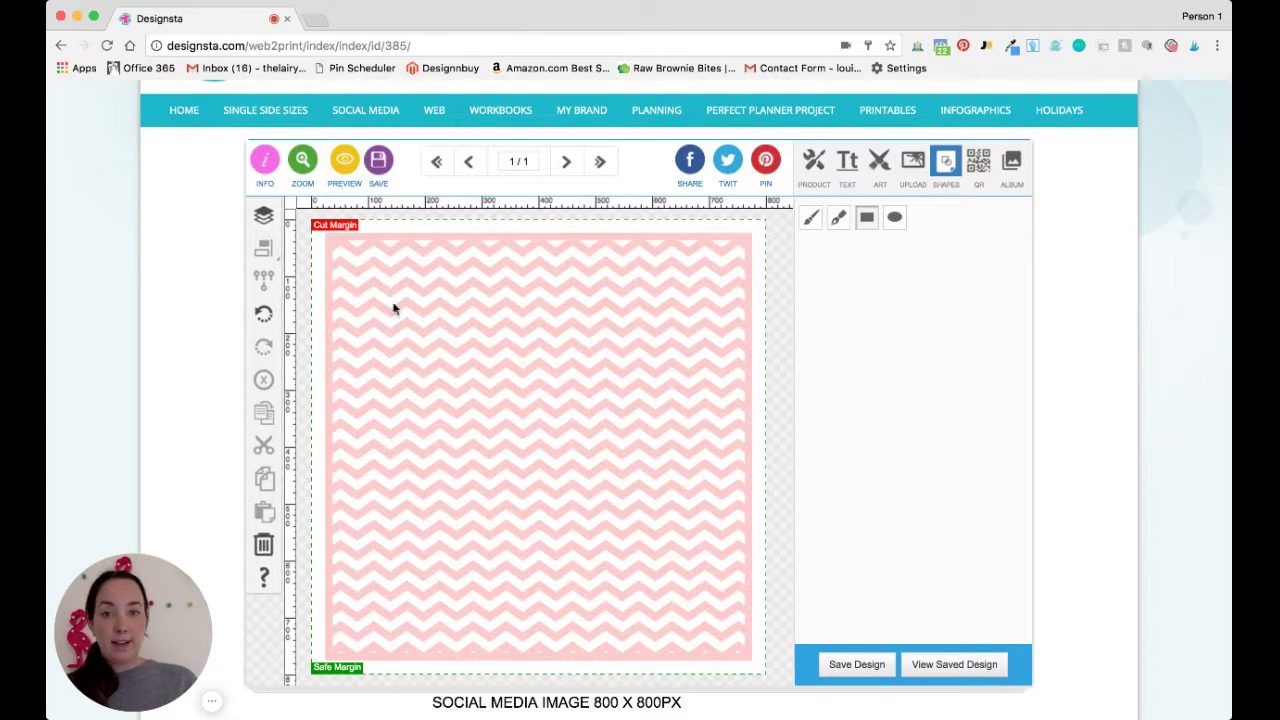
drag(370, 281, 705, 617)
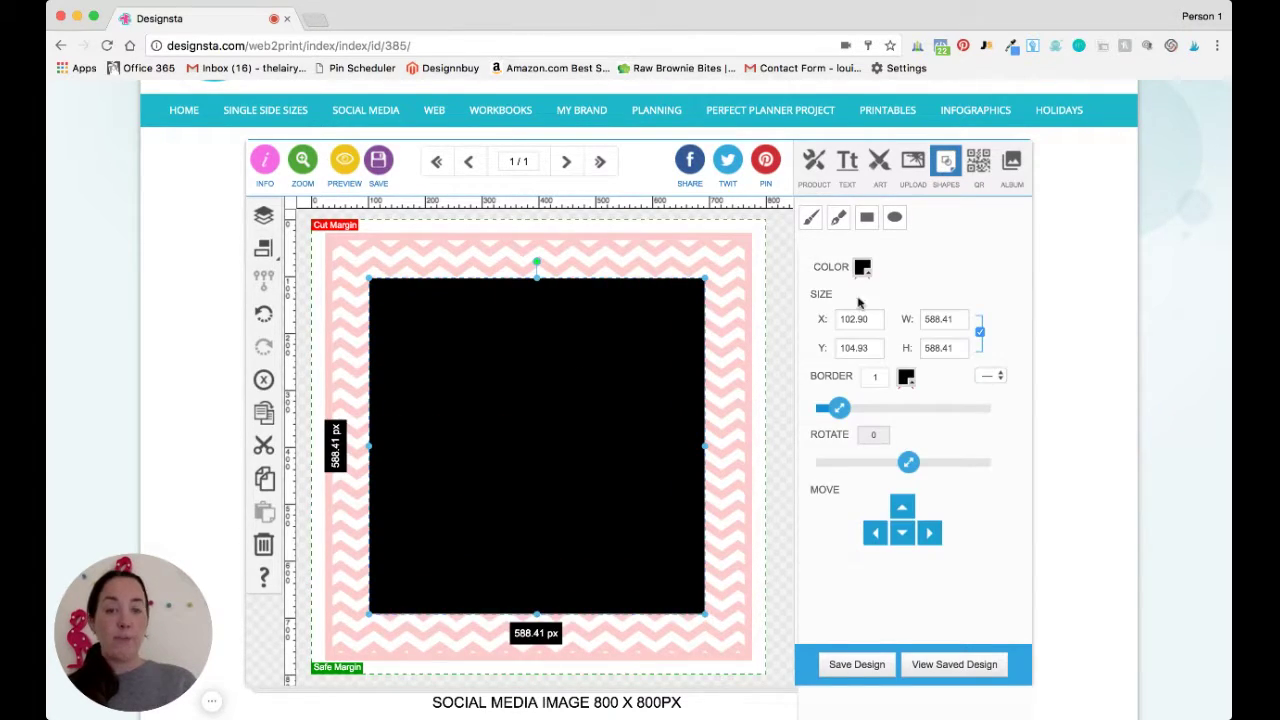
Step: Fill the square greyish navy #4e4e6b and set its border to 0
click(861, 272)
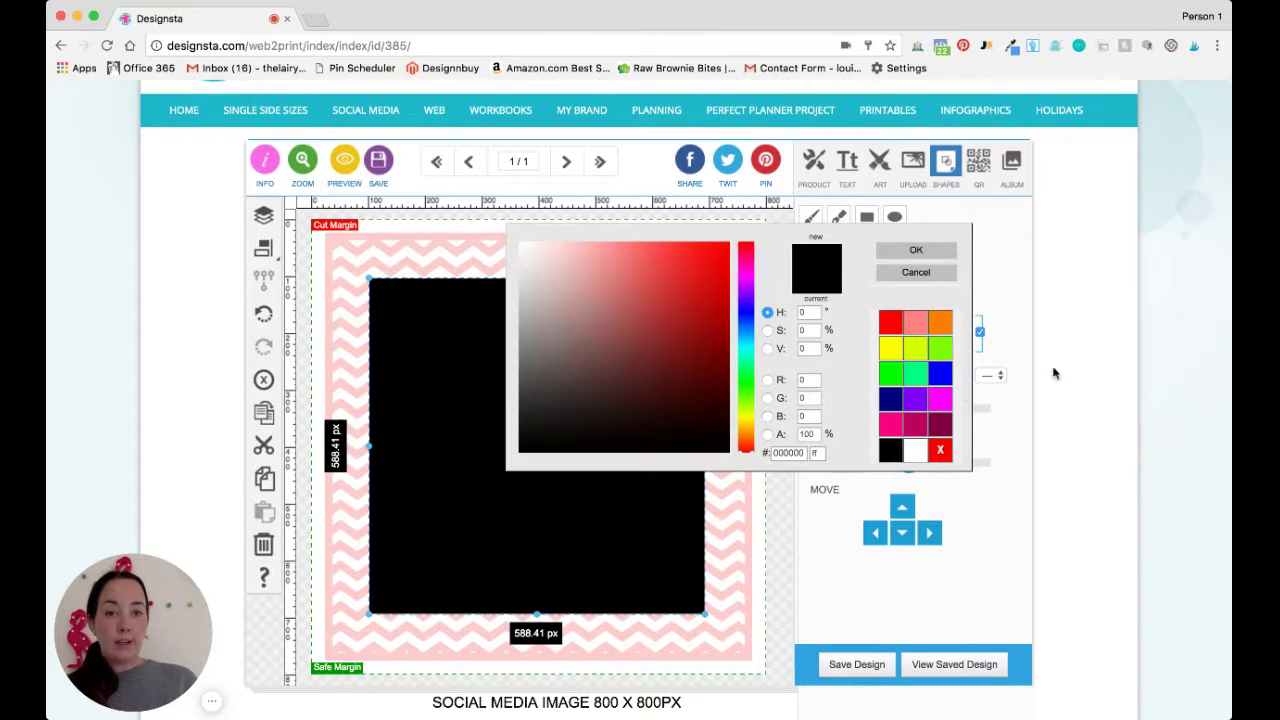
click(891, 400)
click(577, 365)
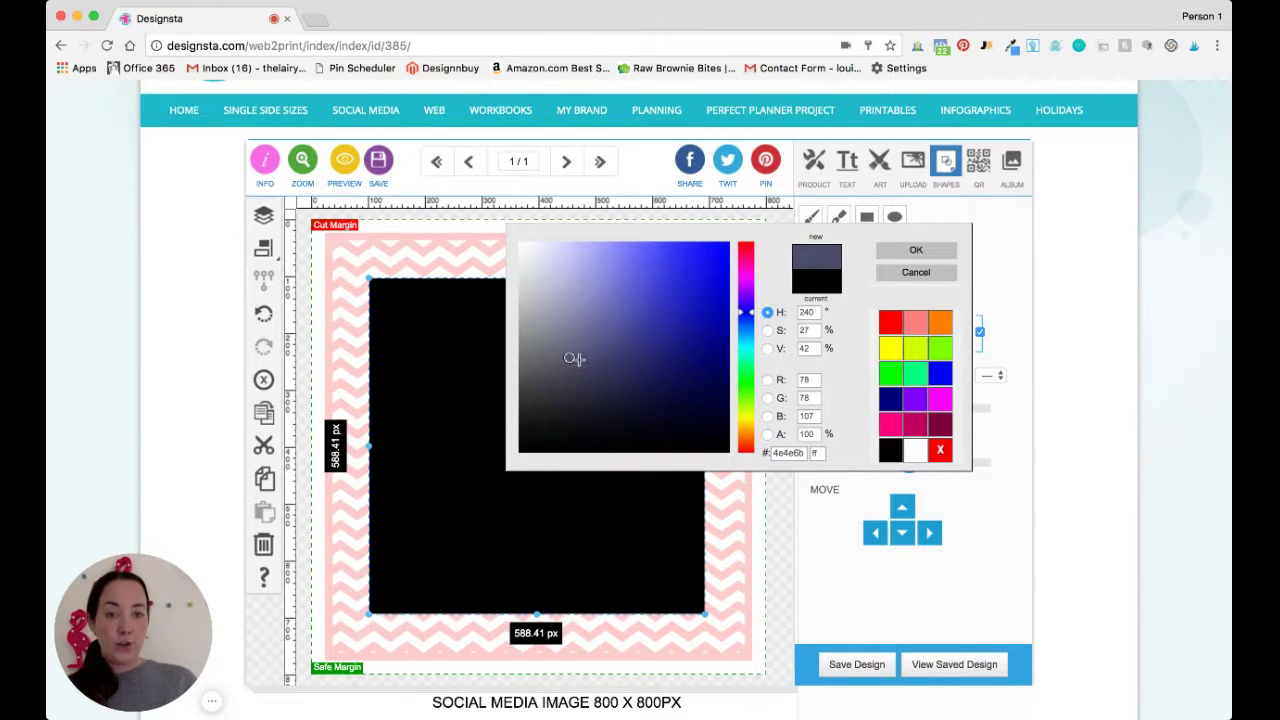
click(916, 254)
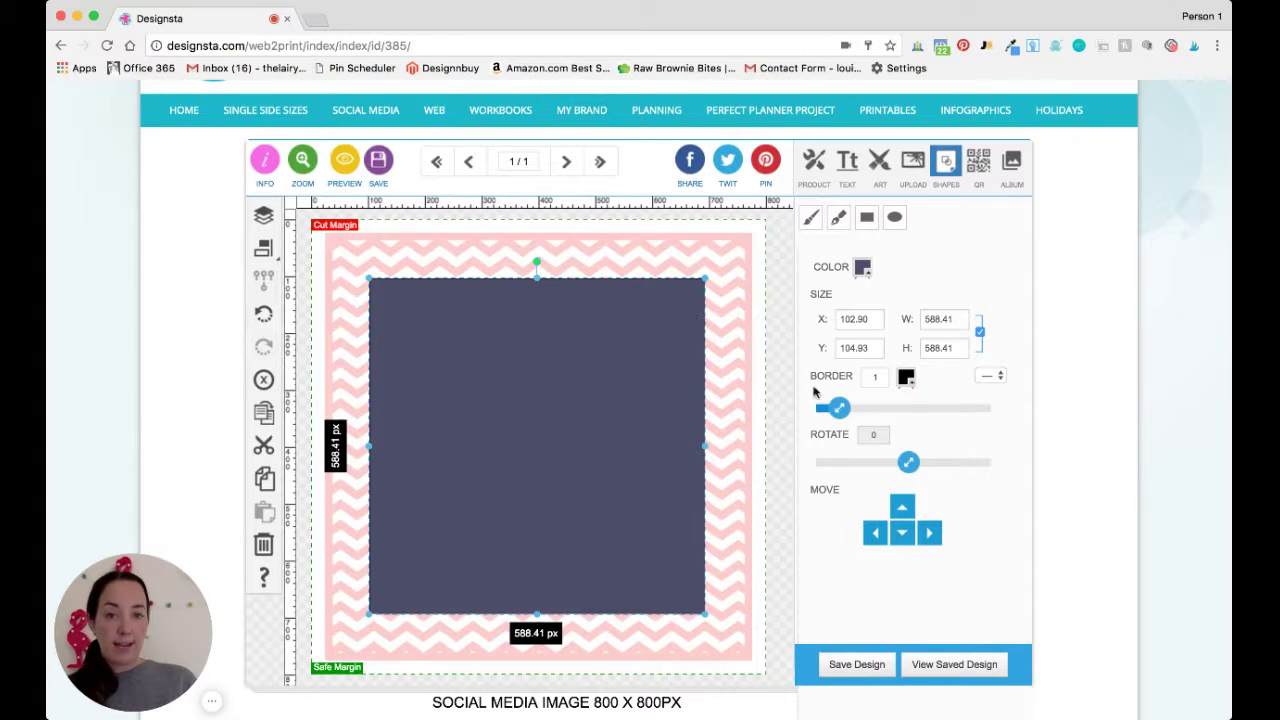
drag(841, 410, 786, 409)
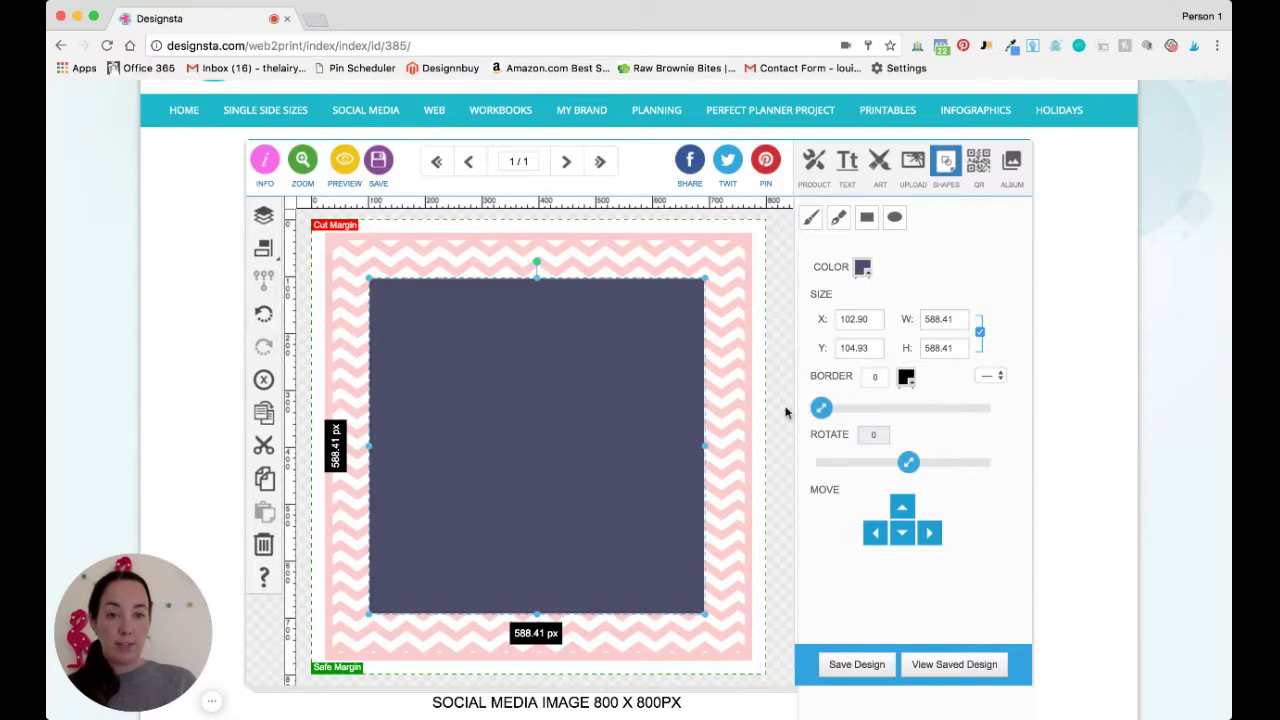
Step: Centre the navy square horizontally and vertically on the page
click(258, 252)
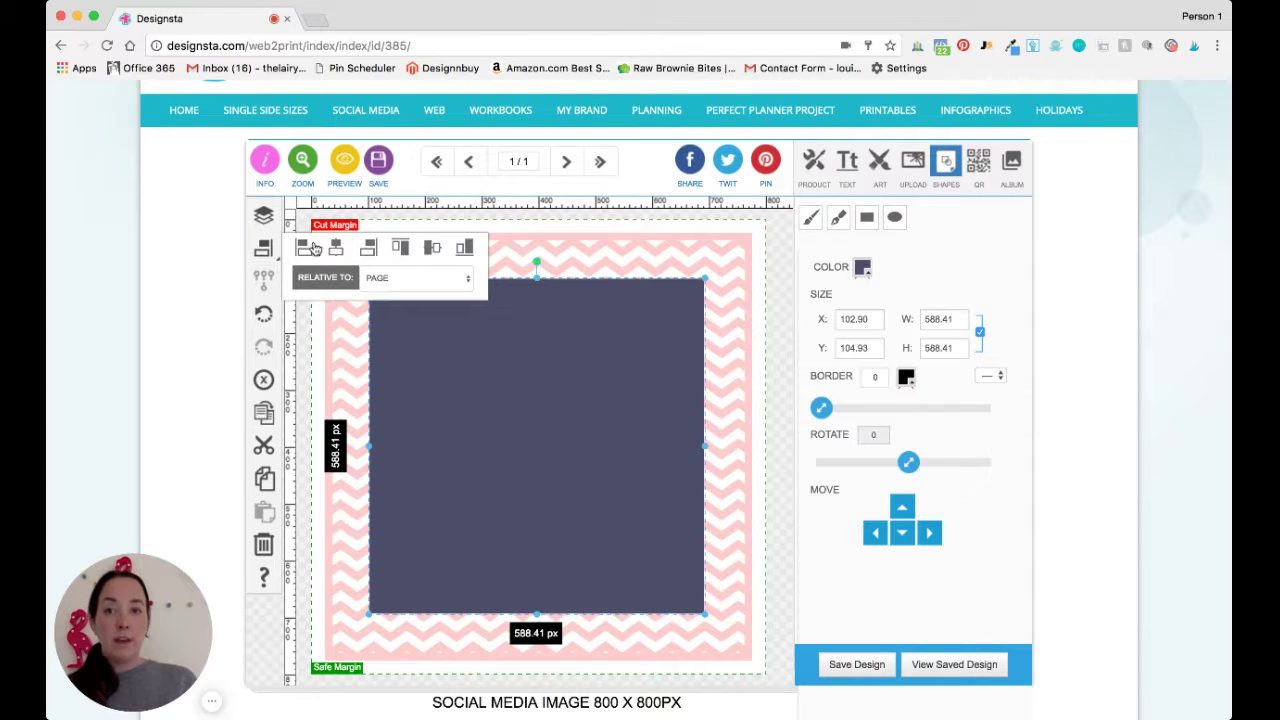
click(336, 248)
click(430, 248)
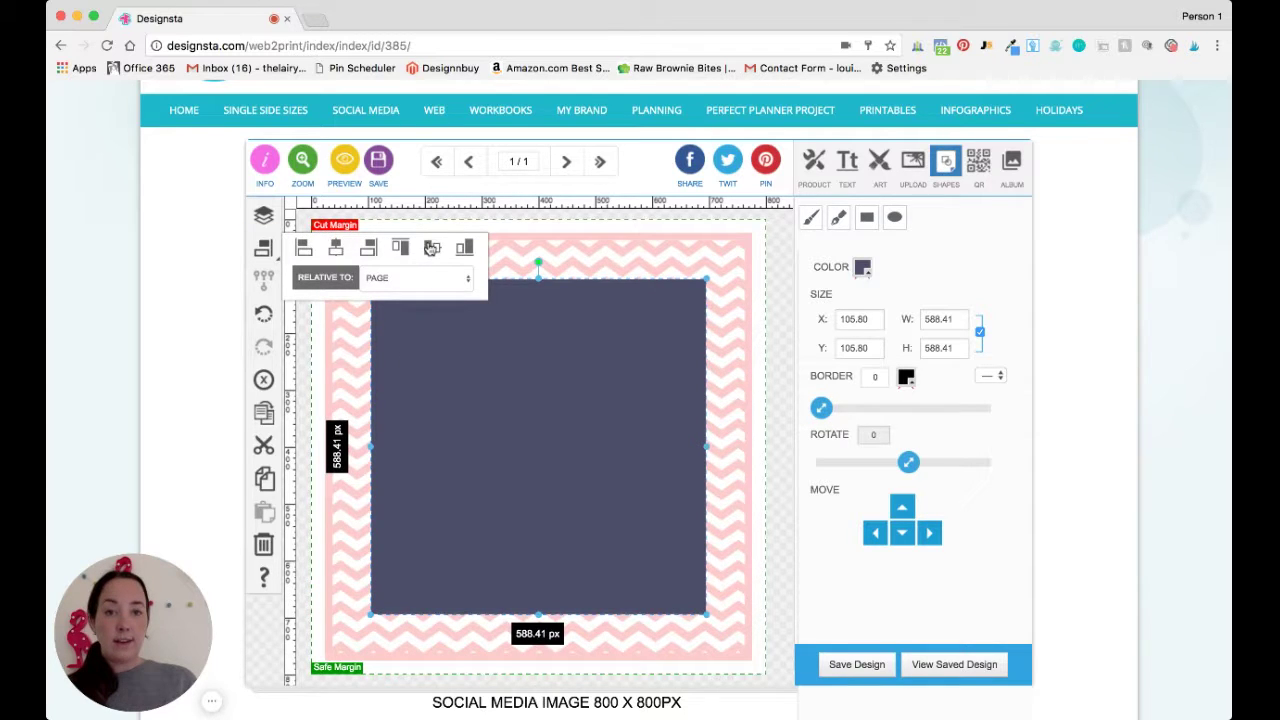
click(772, 300)
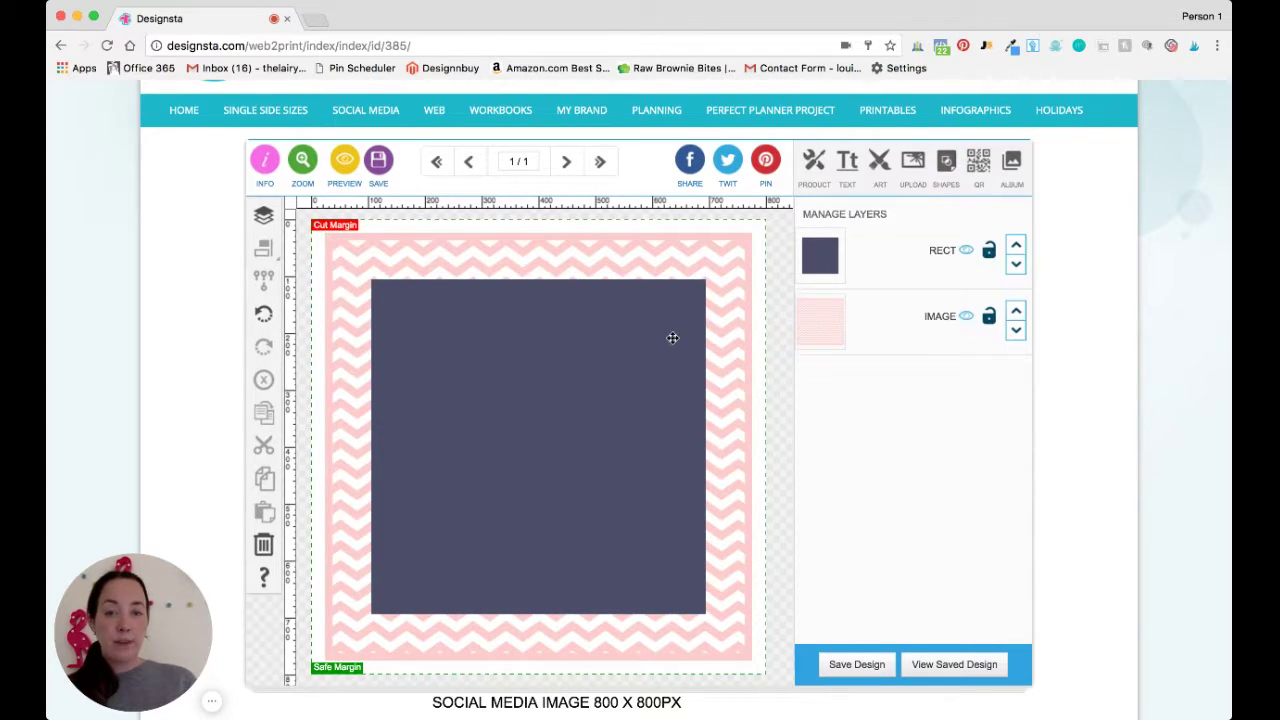
click(673, 338)
Step: Rotate the square 45°, shrink it to about 544 px and recentre it horizontally
drag(903, 462, 930, 462)
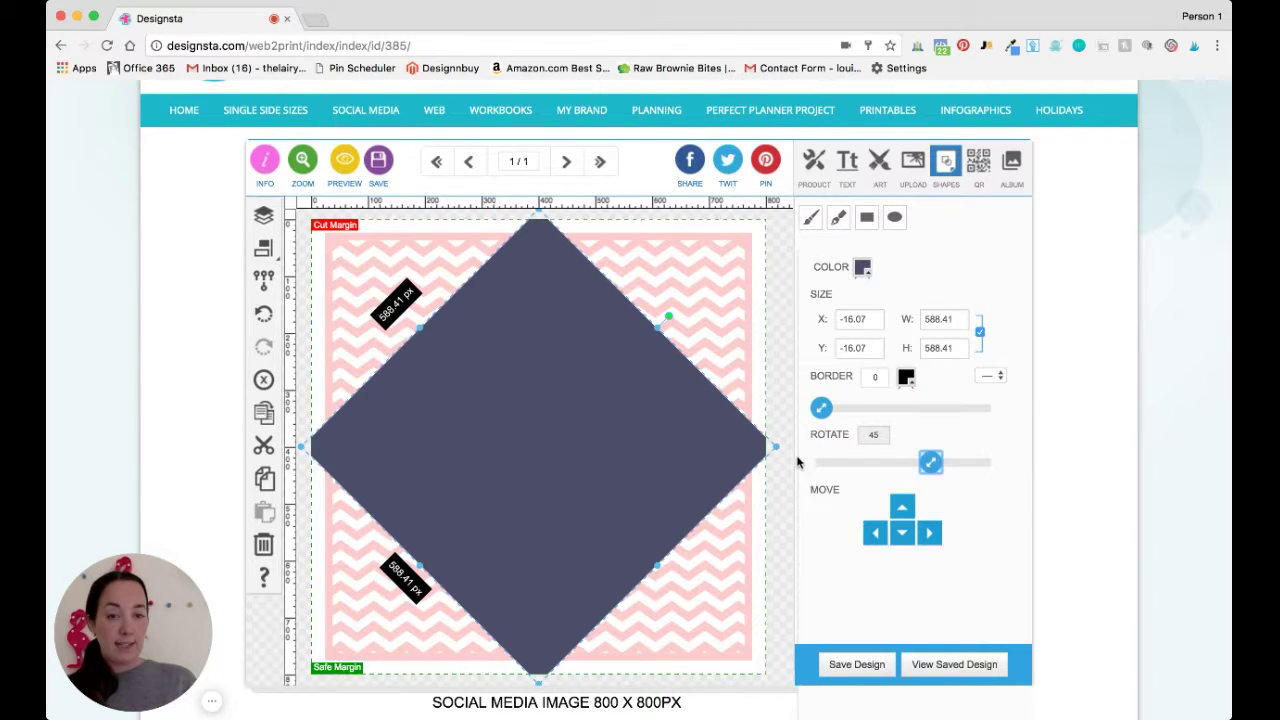
drag(777, 447, 738, 447)
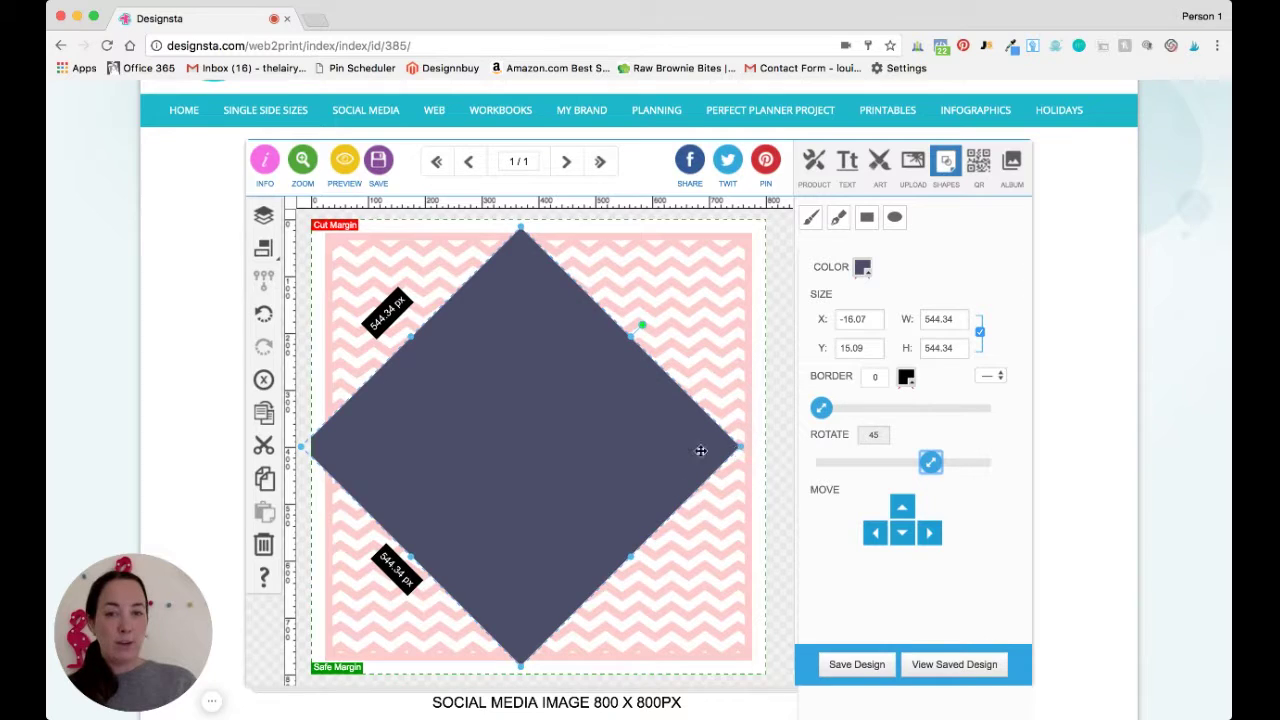
click(255, 252)
click(338, 250)
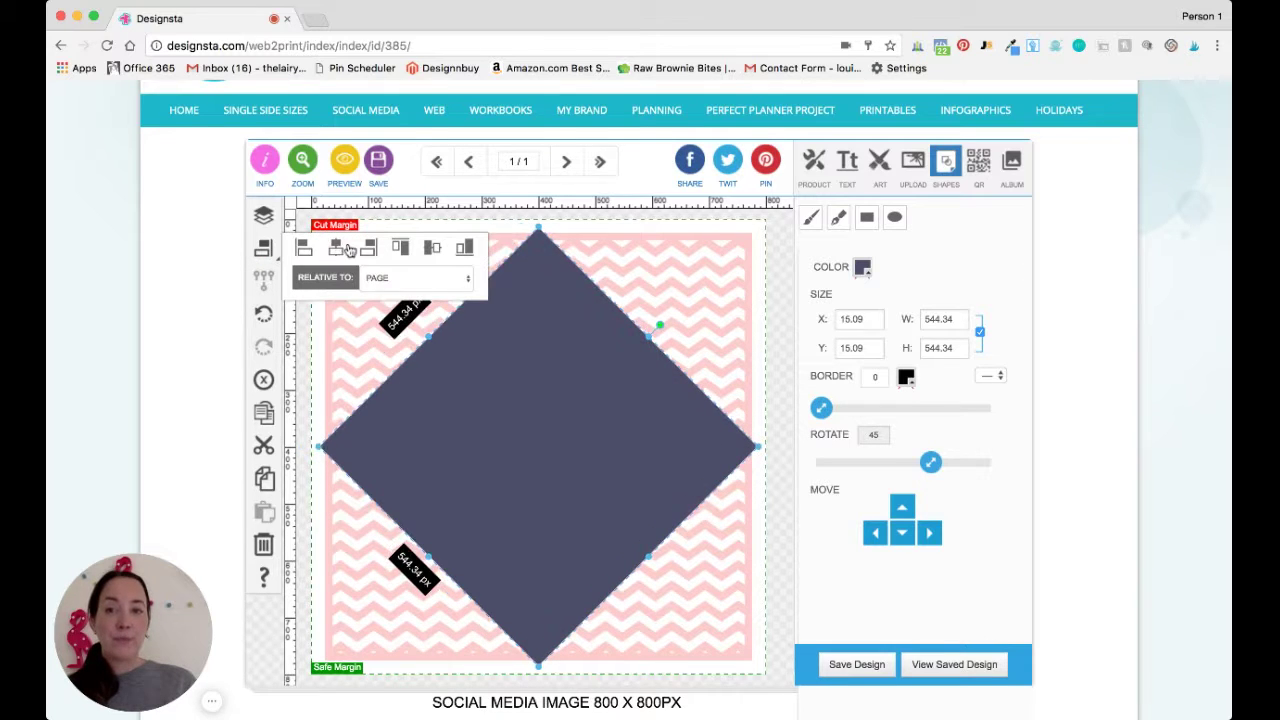
click(786, 335)
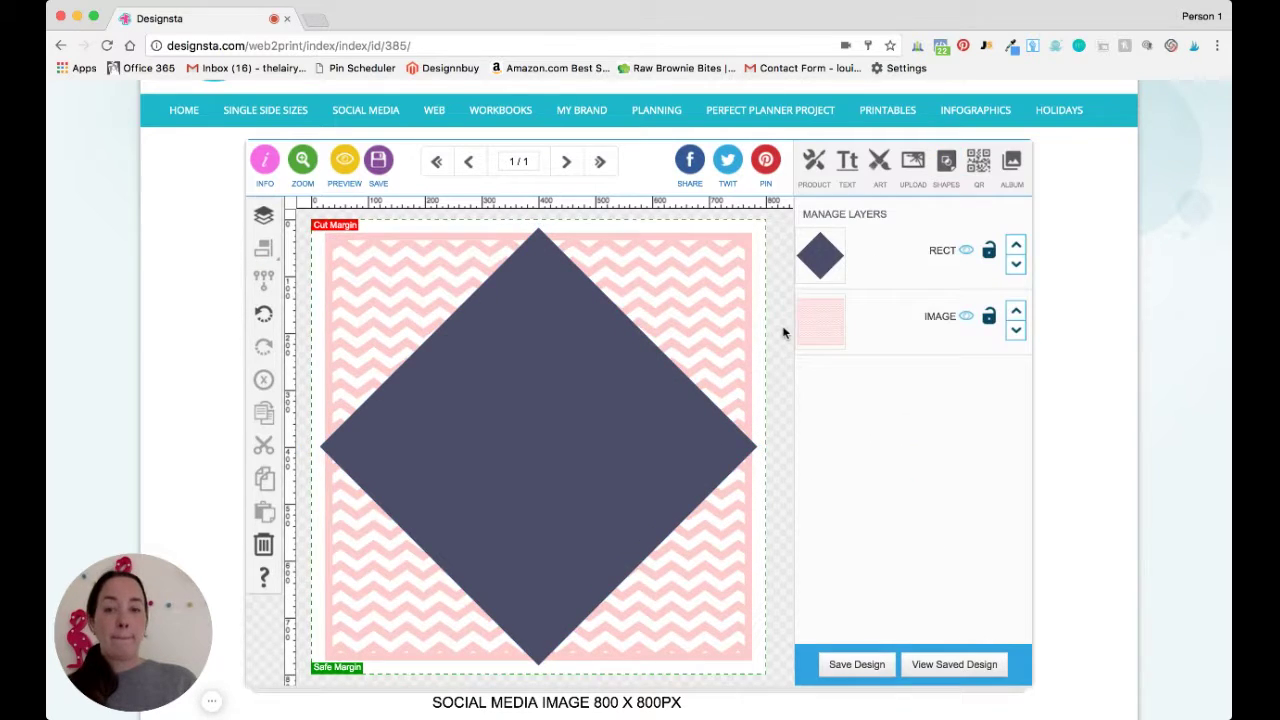
click(594, 403)
Step: Duplicate the diamond, straighten the copy into a square of about 596 px and centre it
click(263, 412)
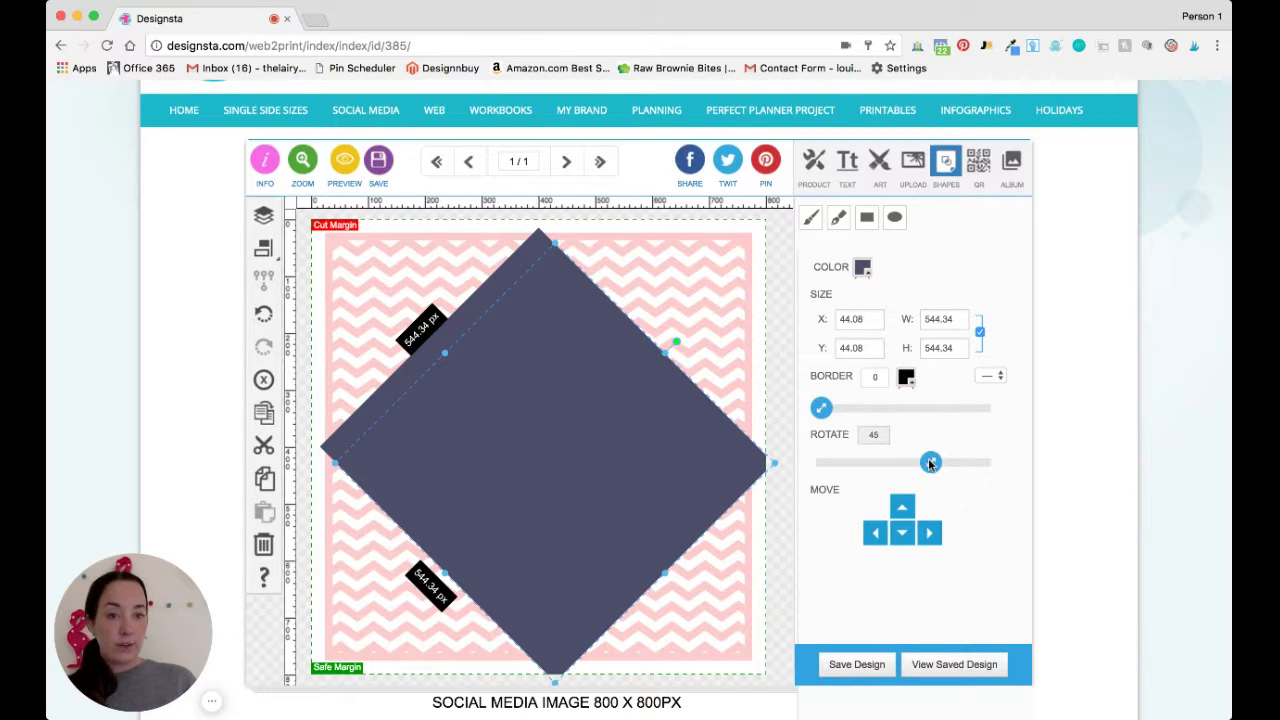
drag(930, 463, 902, 468)
drag(610, 414, 576, 382)
drag(679, 592, 706, 619)
click(263, 248)
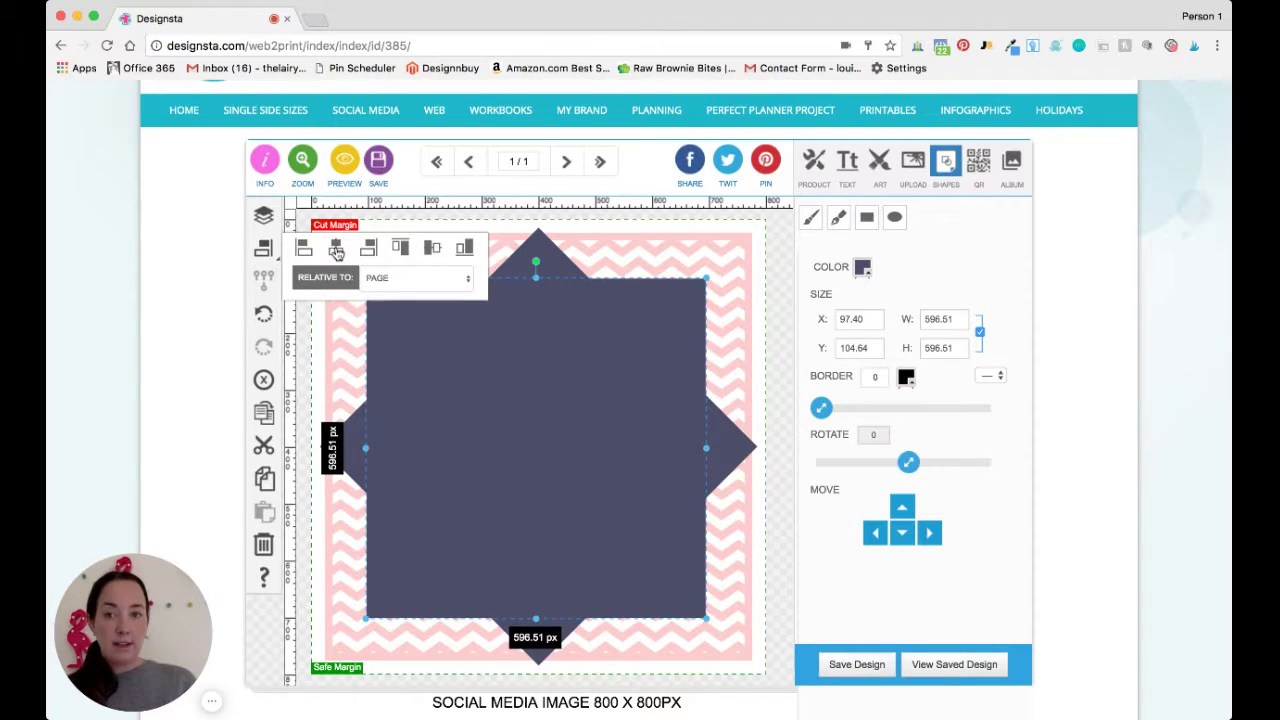
click(336, 248)
click(432, 248)
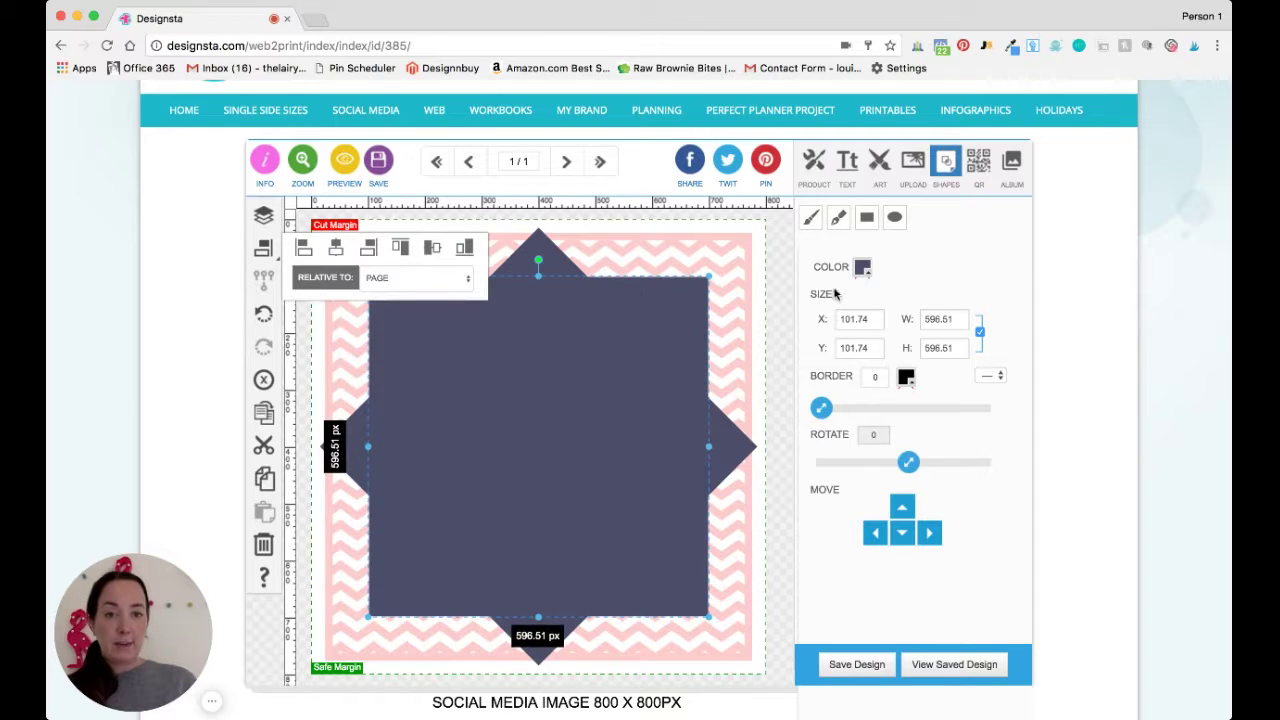
Step: Remove the copied square's fill and give it a 6 px border
click(861, 269)
click(940, 450)
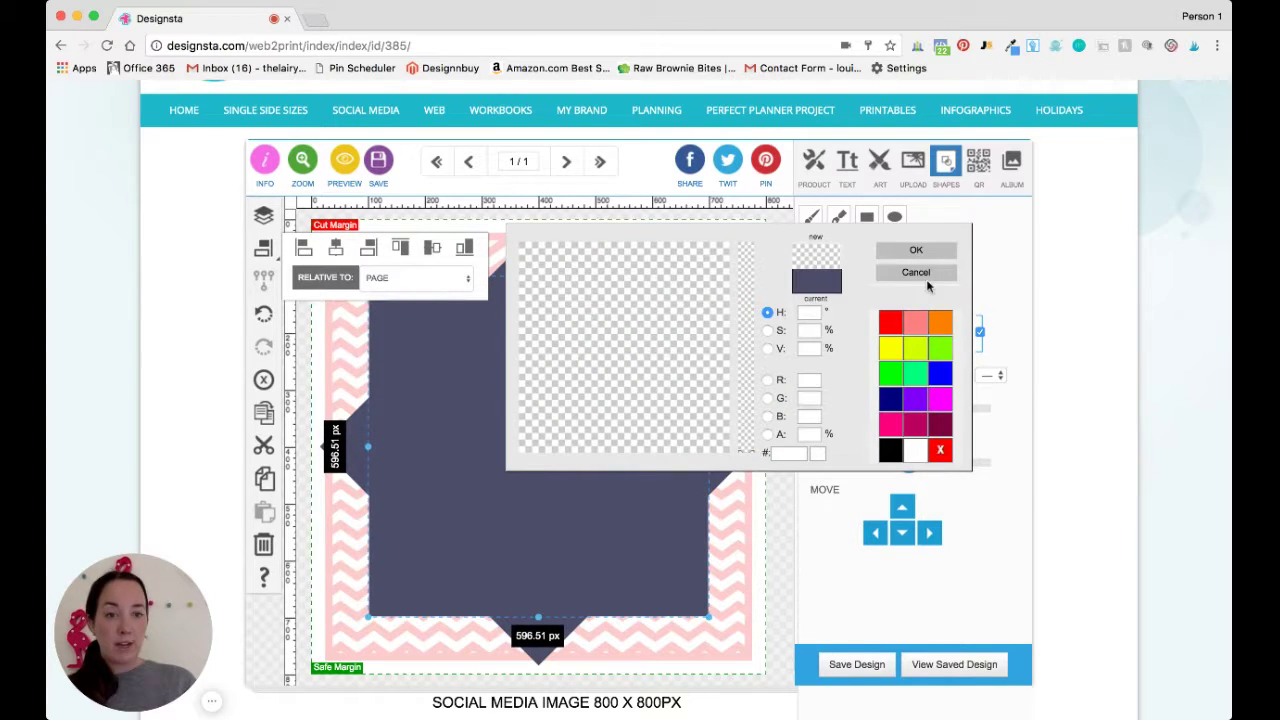
click(920, 258)
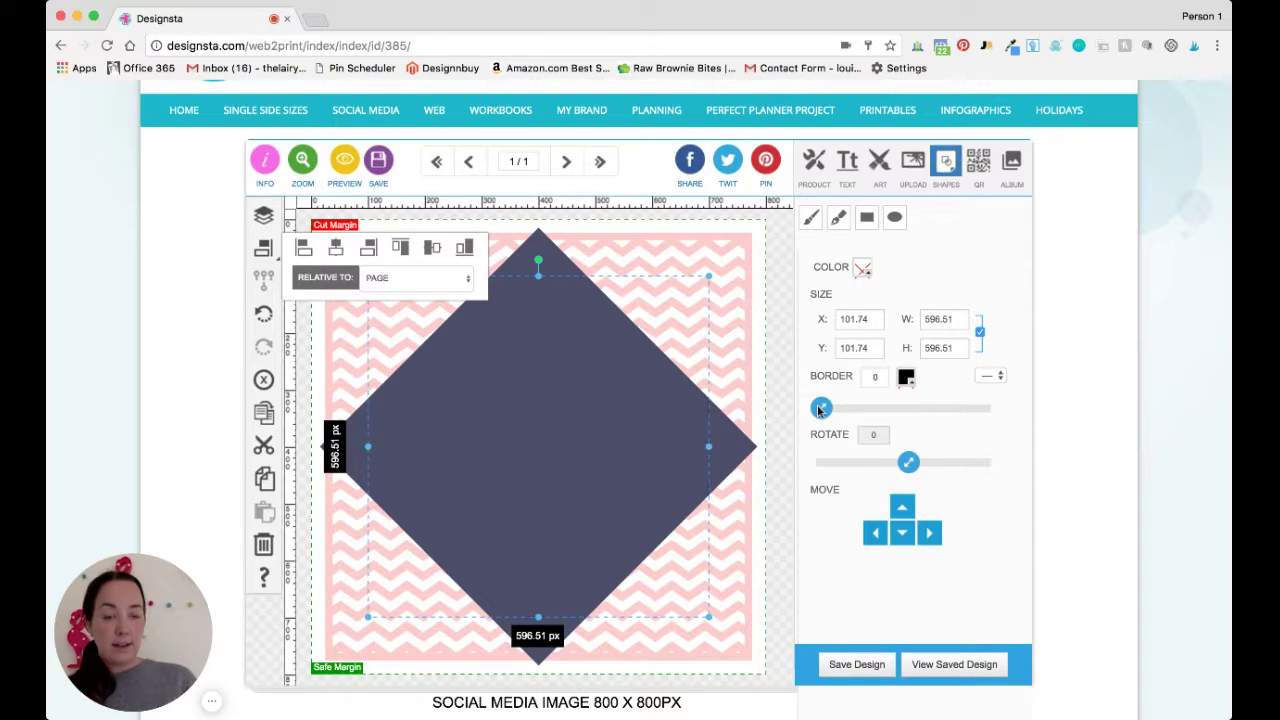
drag(820, 410, 921, 413)
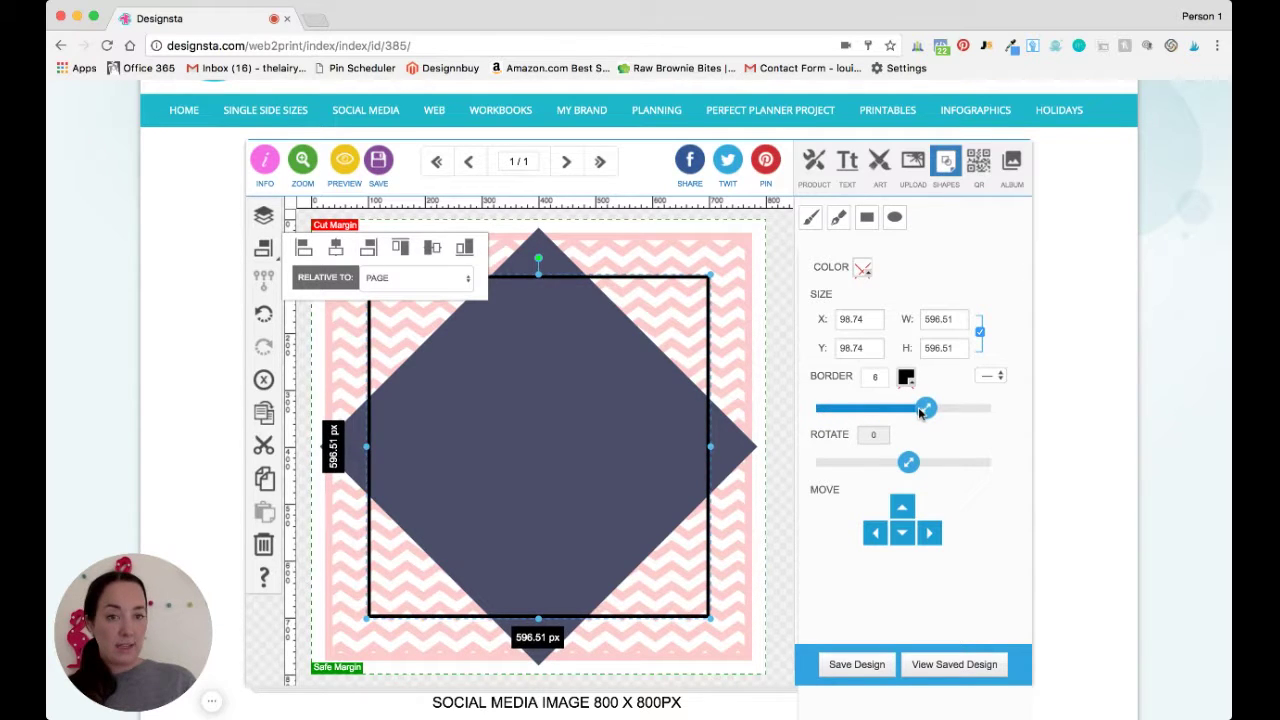
Step: Copy the diamond's hex code 4e4e6b and apply it as the frame's border colour
click(535, 246)
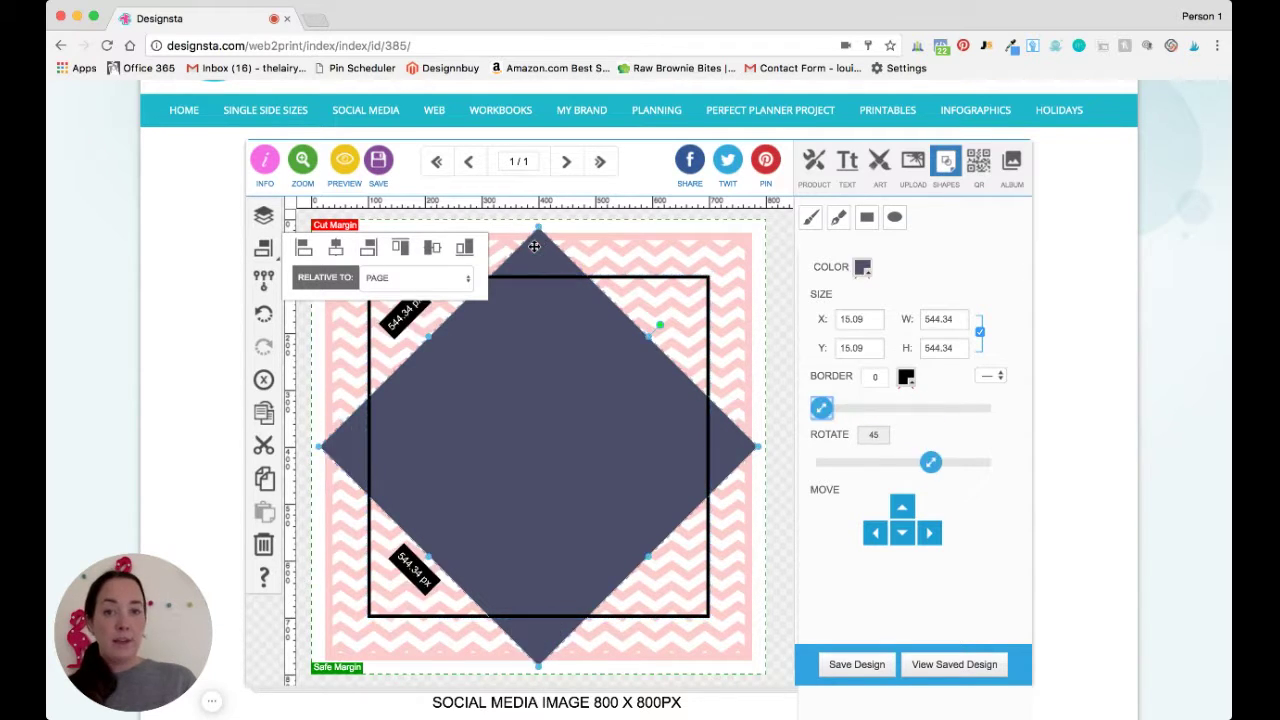
click(862, 266)
double_click(788, 452)
key(super+c)
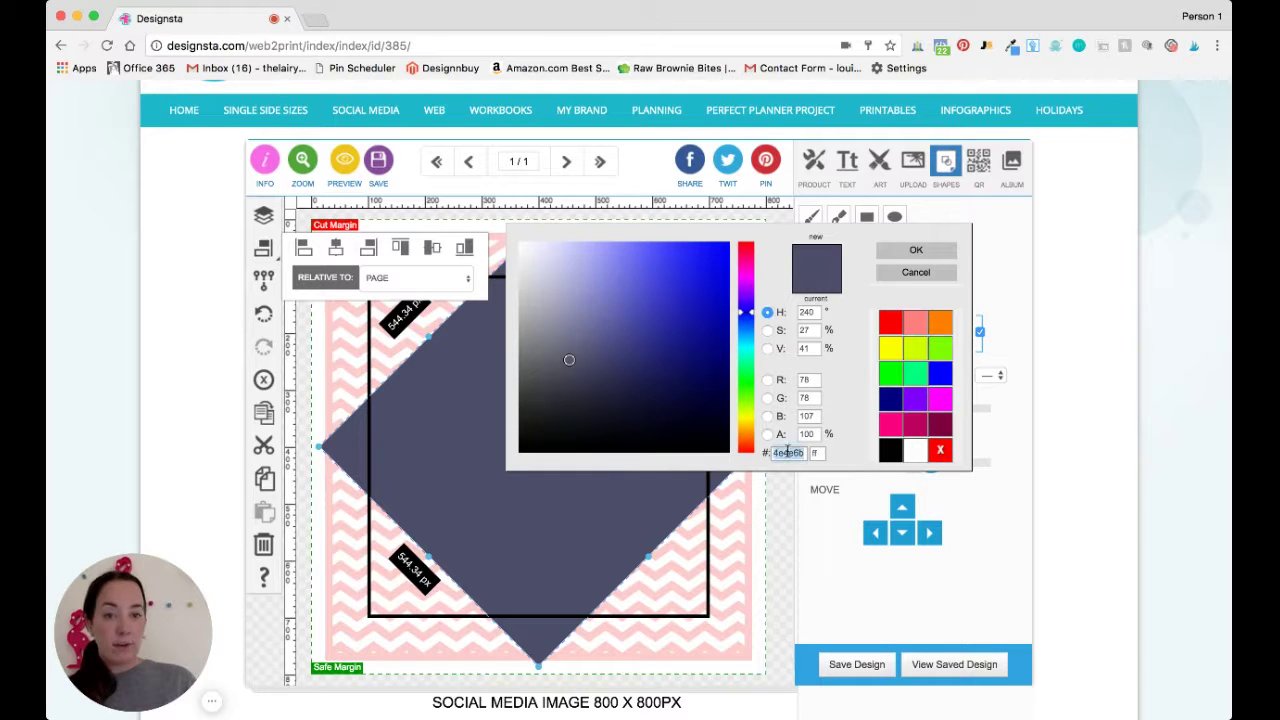
click(929, 275)
click(708, 324)
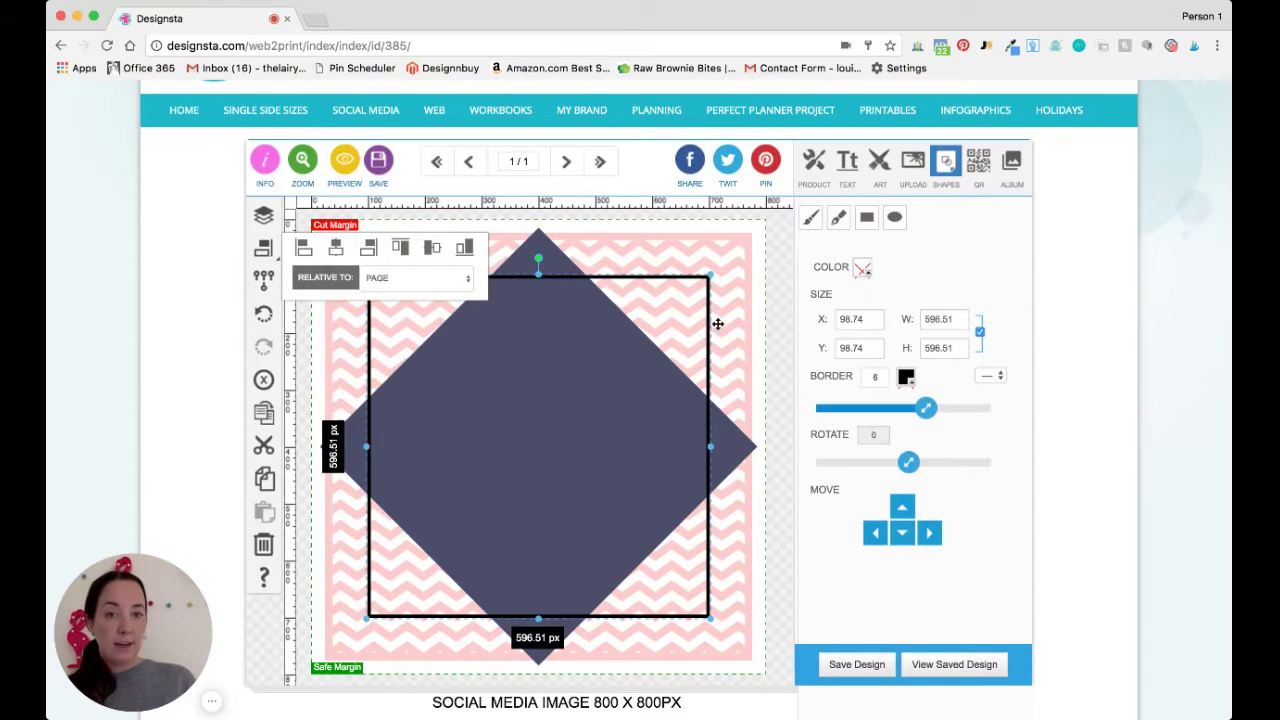
click(906, 376)
double_click(789, 452)
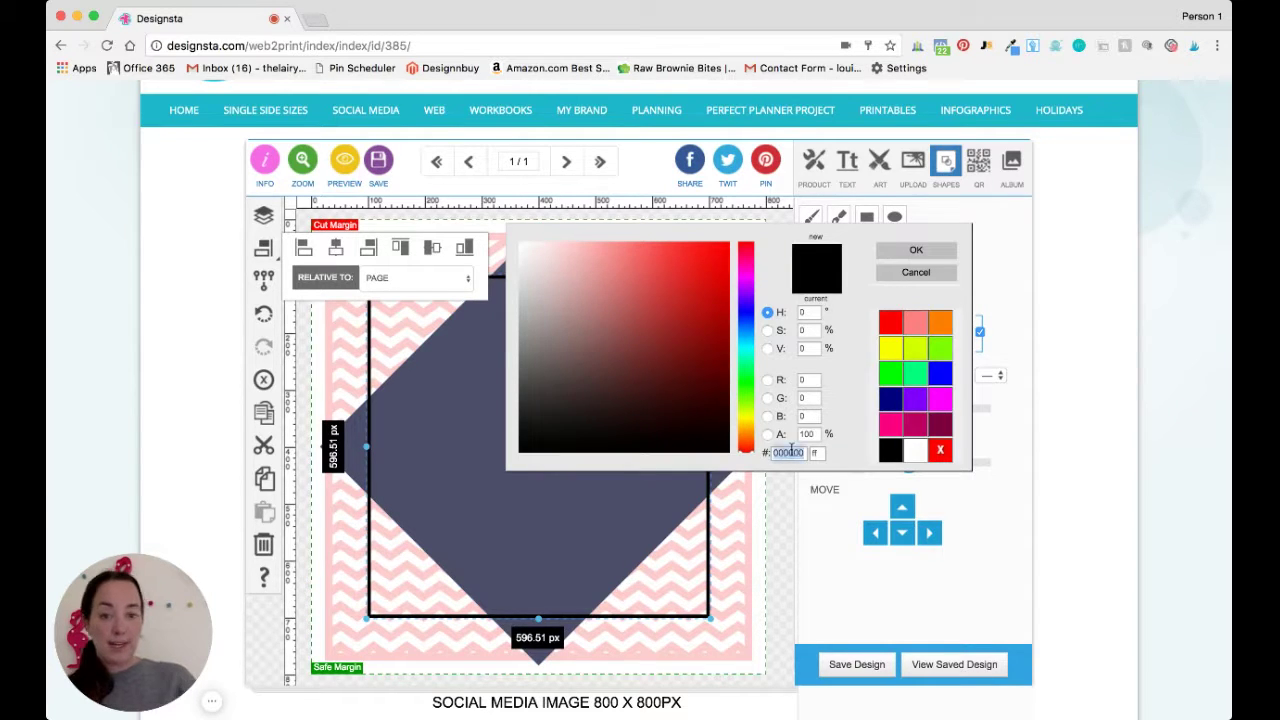
key(super+v)
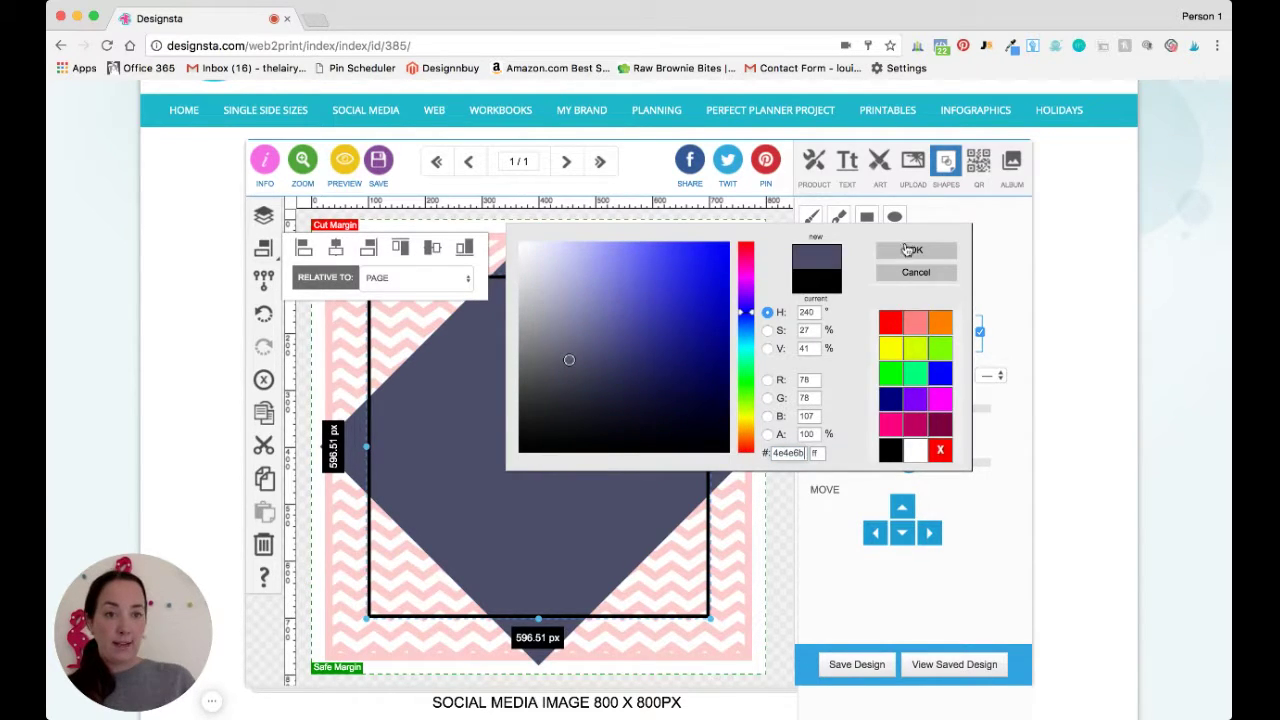
click(912, 250)
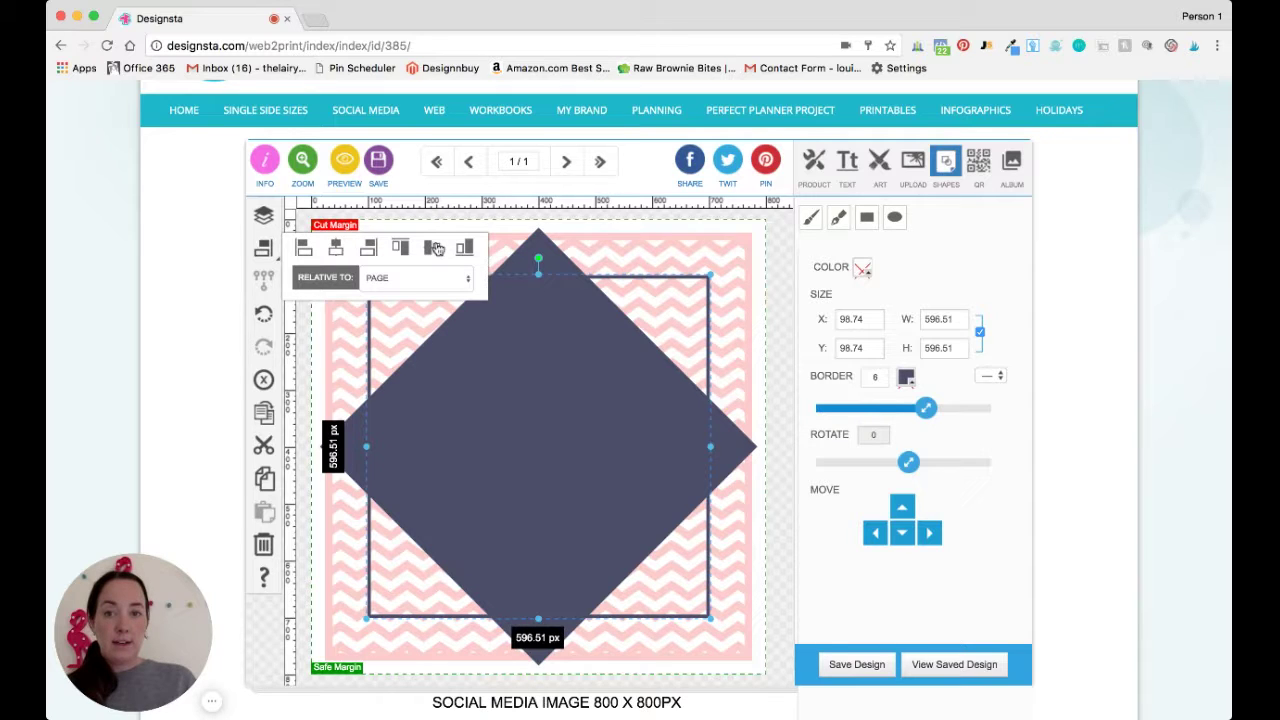
click(781, 290)
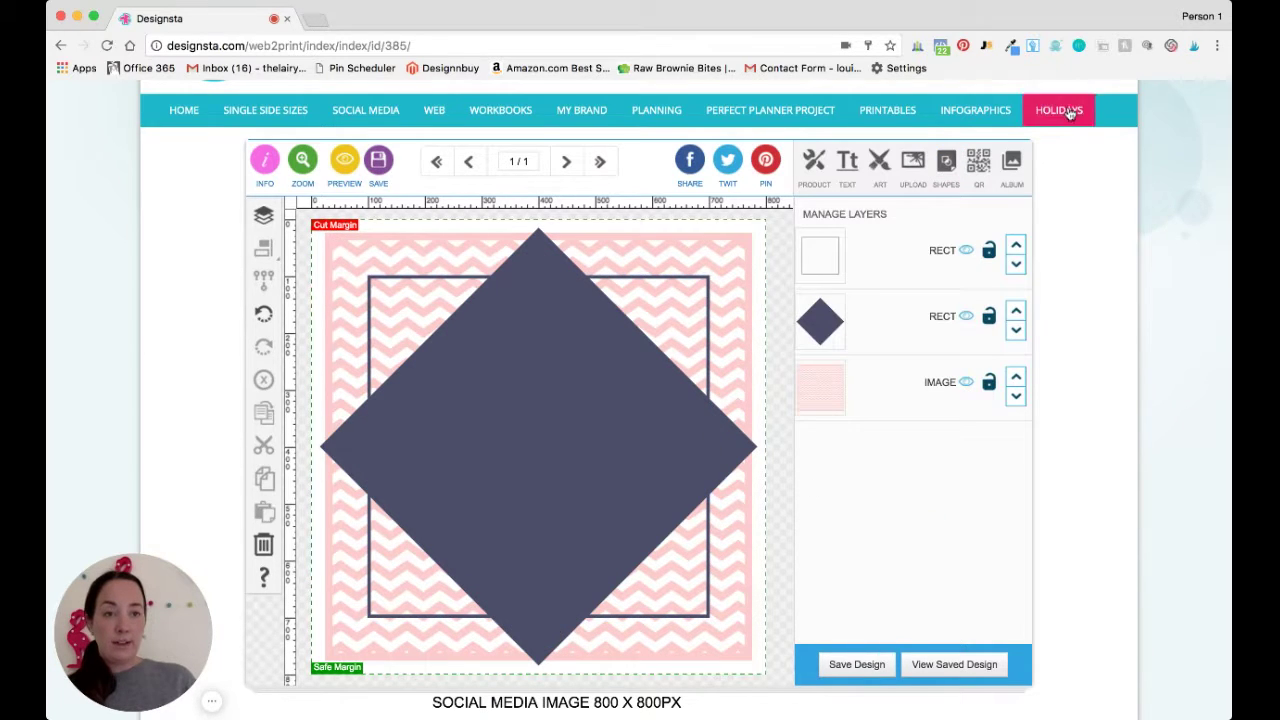
Step: Add the gold glitter frame from Glitter Backgrounds, enlarge it to about 575 px and centre it
click(1013, 161)
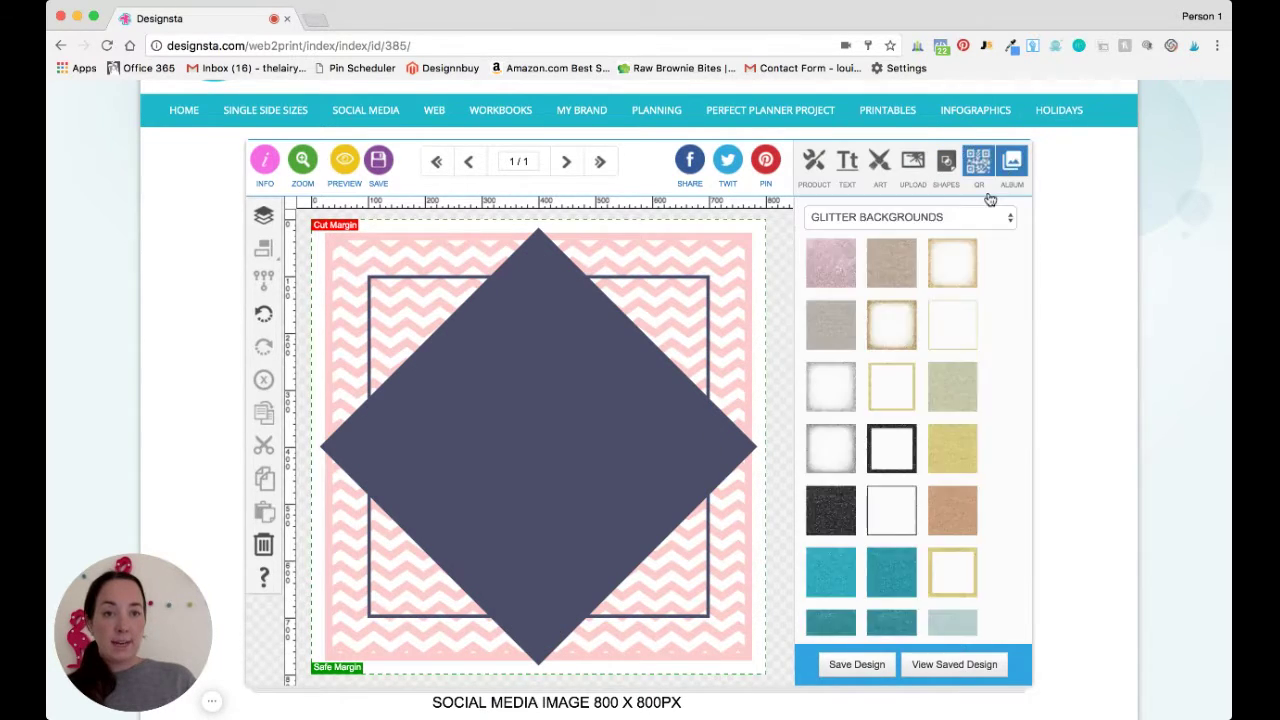
click(946, 326)
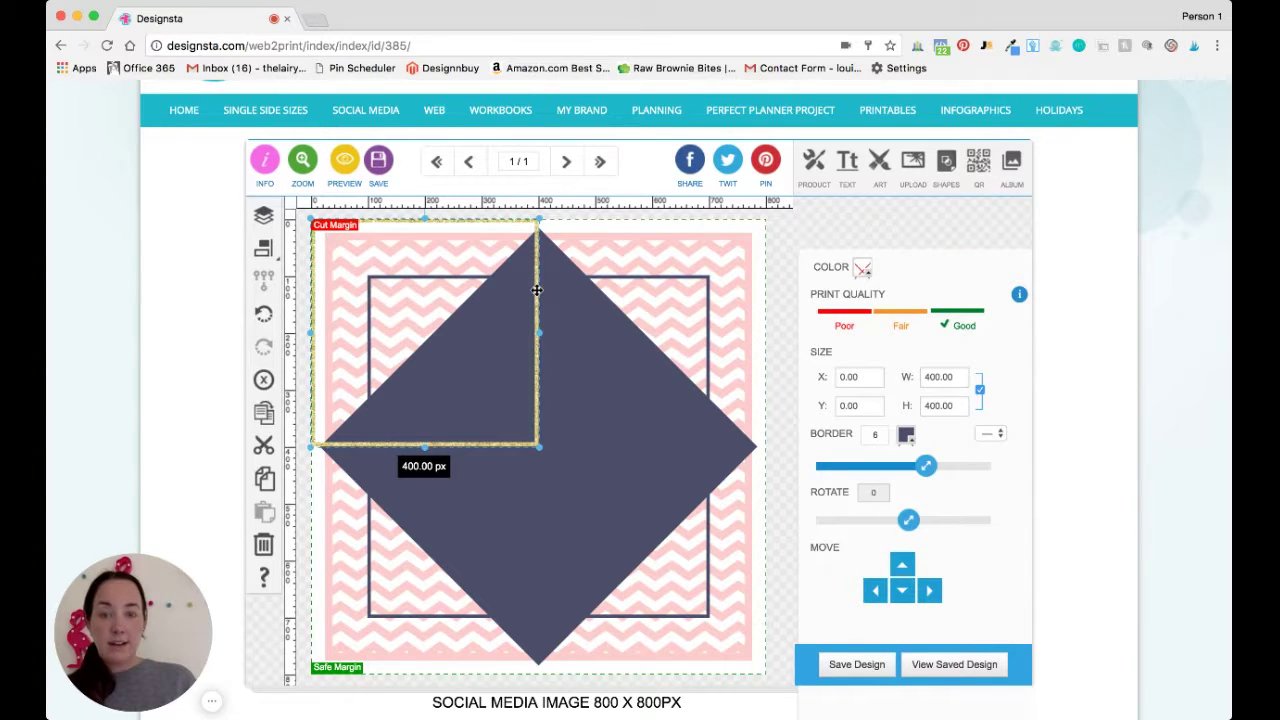
drag(537, 290, 600, 352)
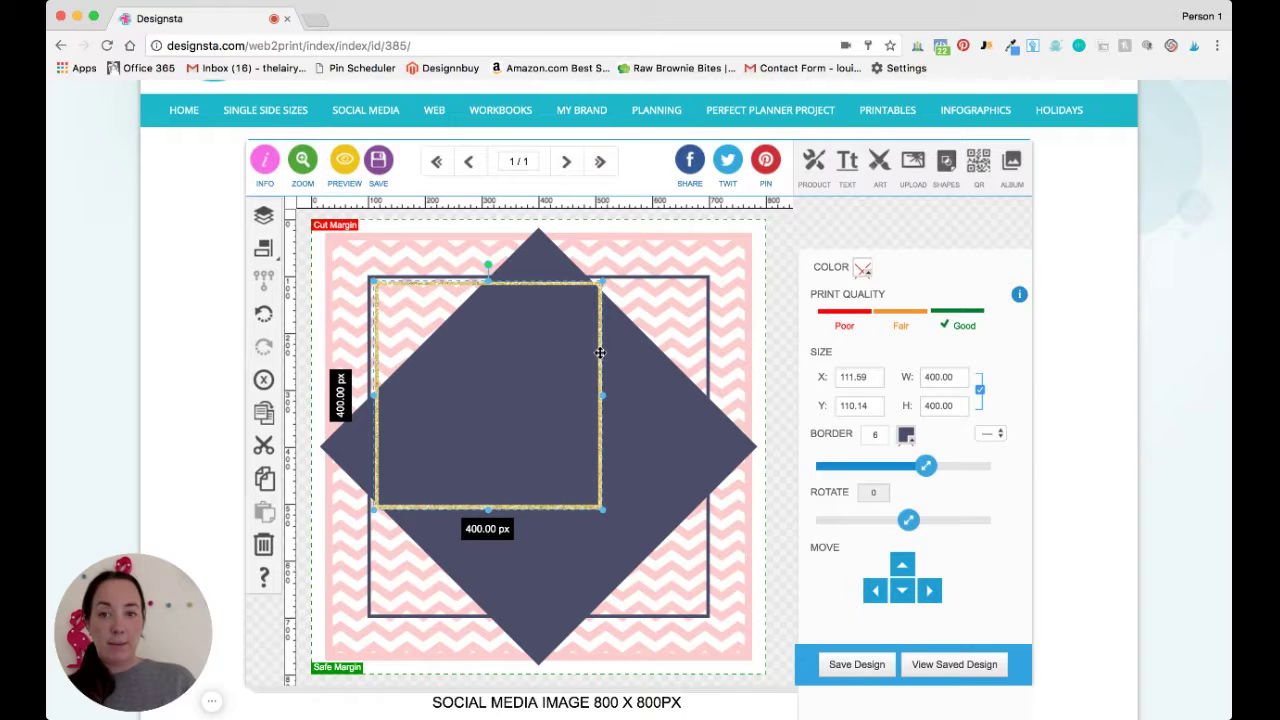
drag(602, 510, 703, 606)
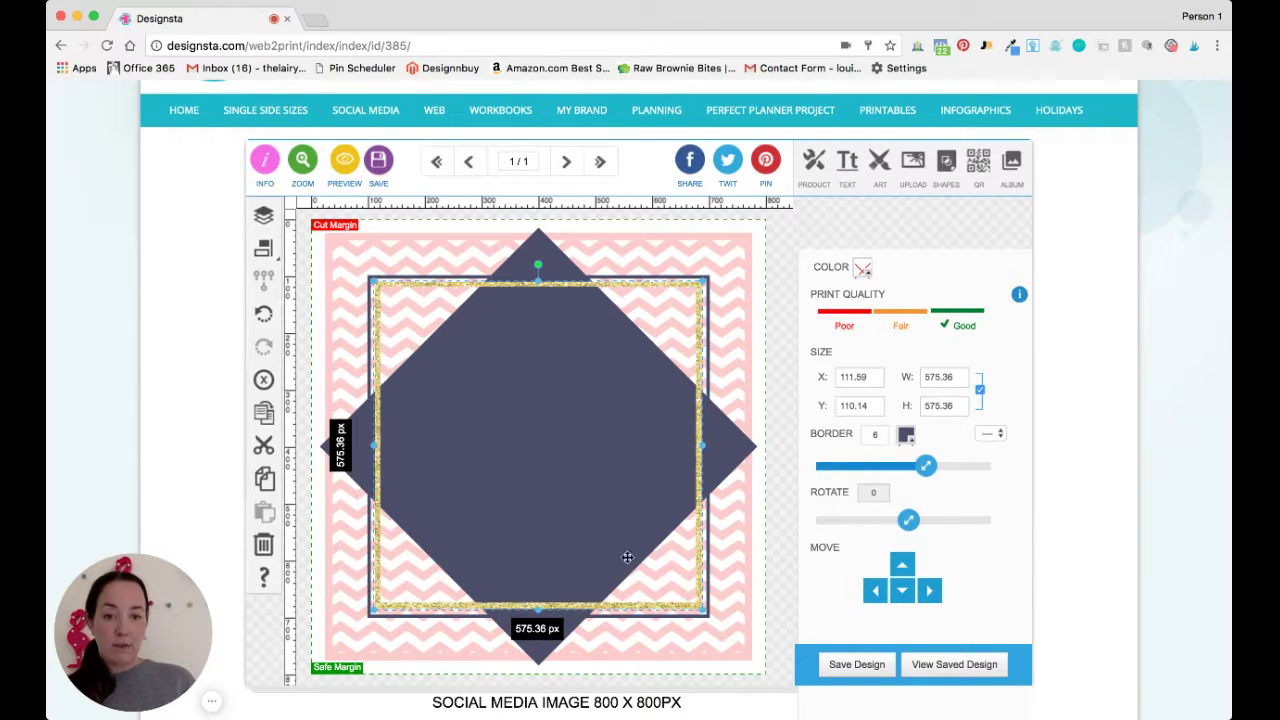
click(263, 247)
click(336, 248)
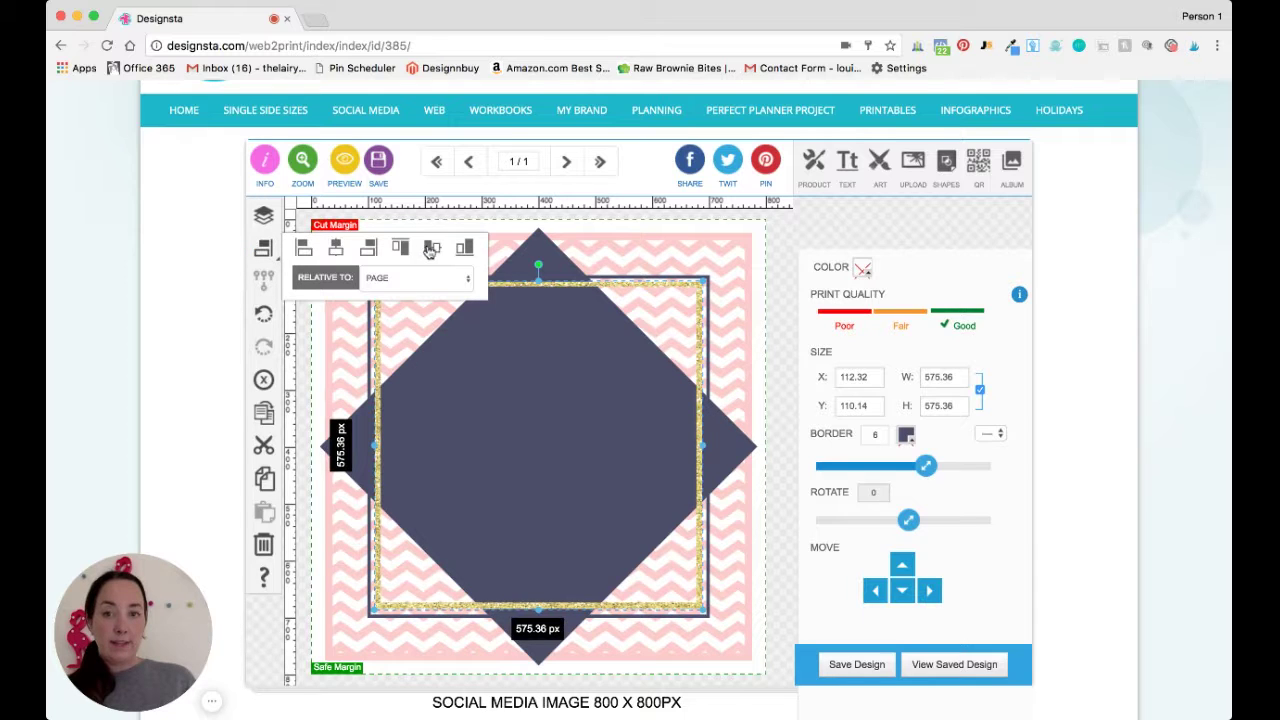
click(431, 248)
click(773, 338)
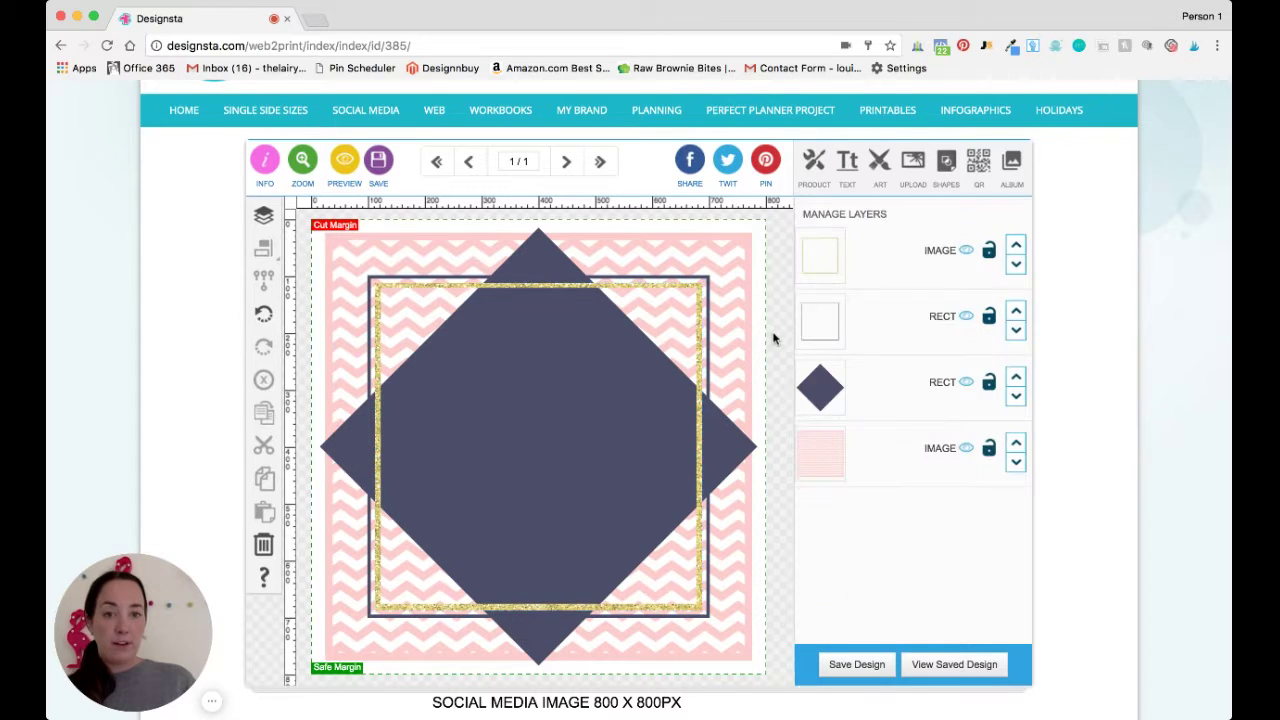
Step: Add the black slanted banner shape from Art and move it to the lower middle
click(880, 162)
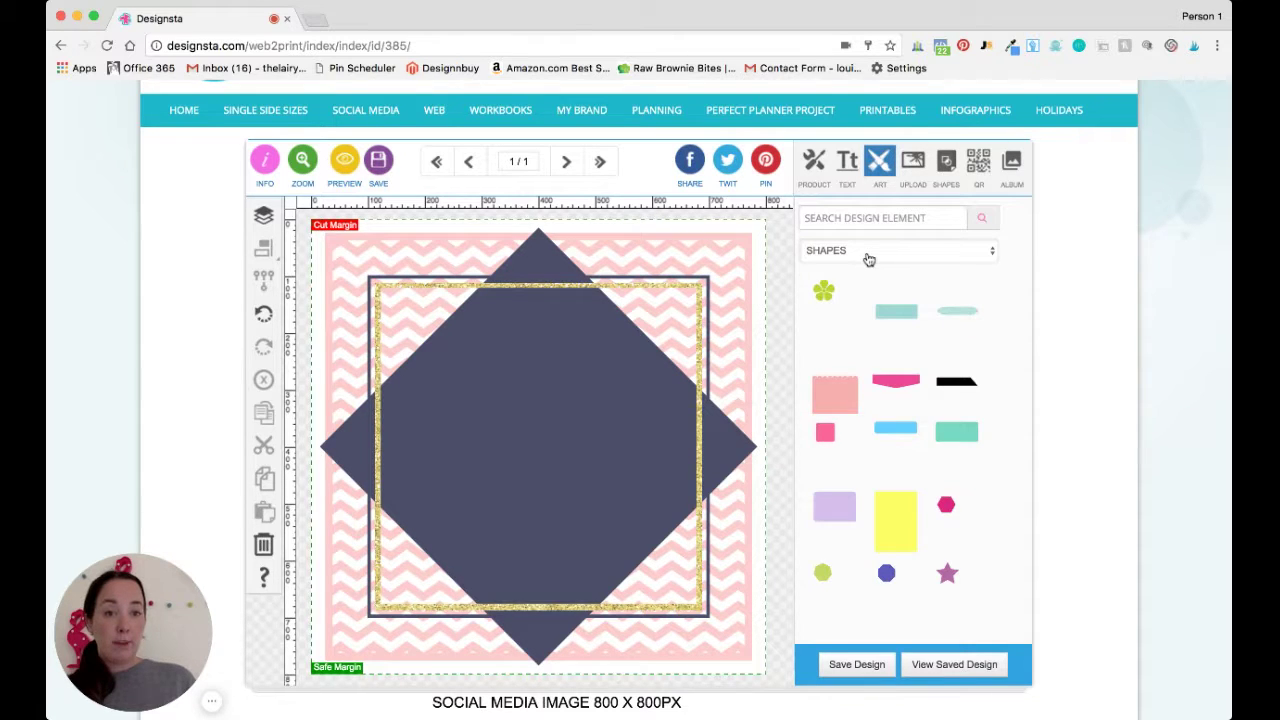
click(960, 388)
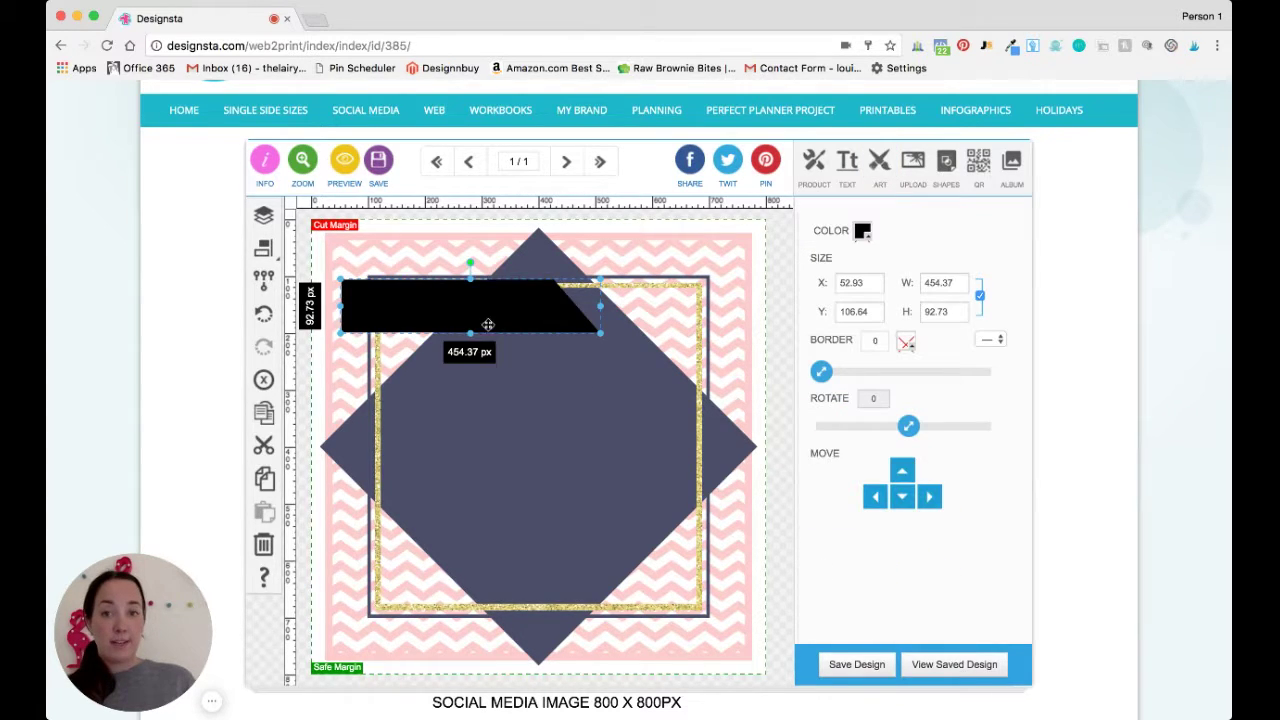
drag(453, 310, 584, 524)
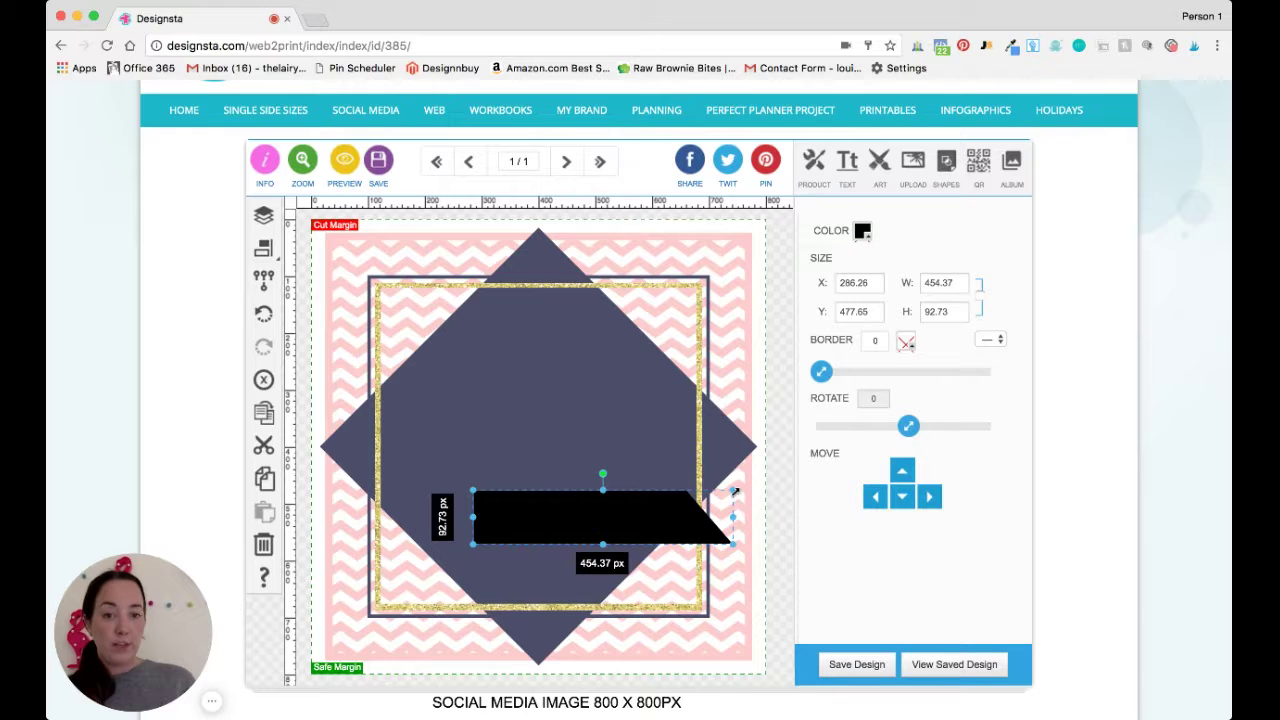
mouse_move(734, 490)
mouse_down()
mouse_move(666, 504)
mouse_move(686, 452)
mouse_move(734, 487)
mouse_up()
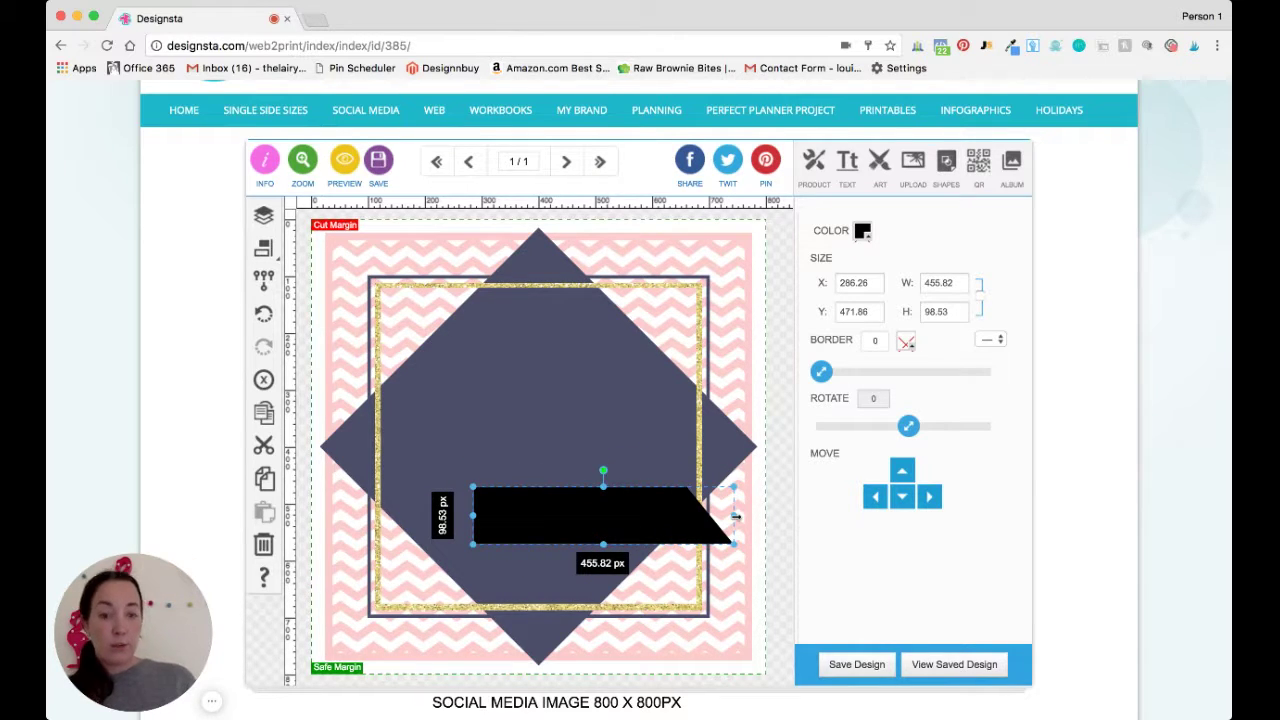
Step: Flip the banner, lock its aspect ratio and stretch it to about 597 × 103 px along the bottom
drag(735, 511, 546, 653)
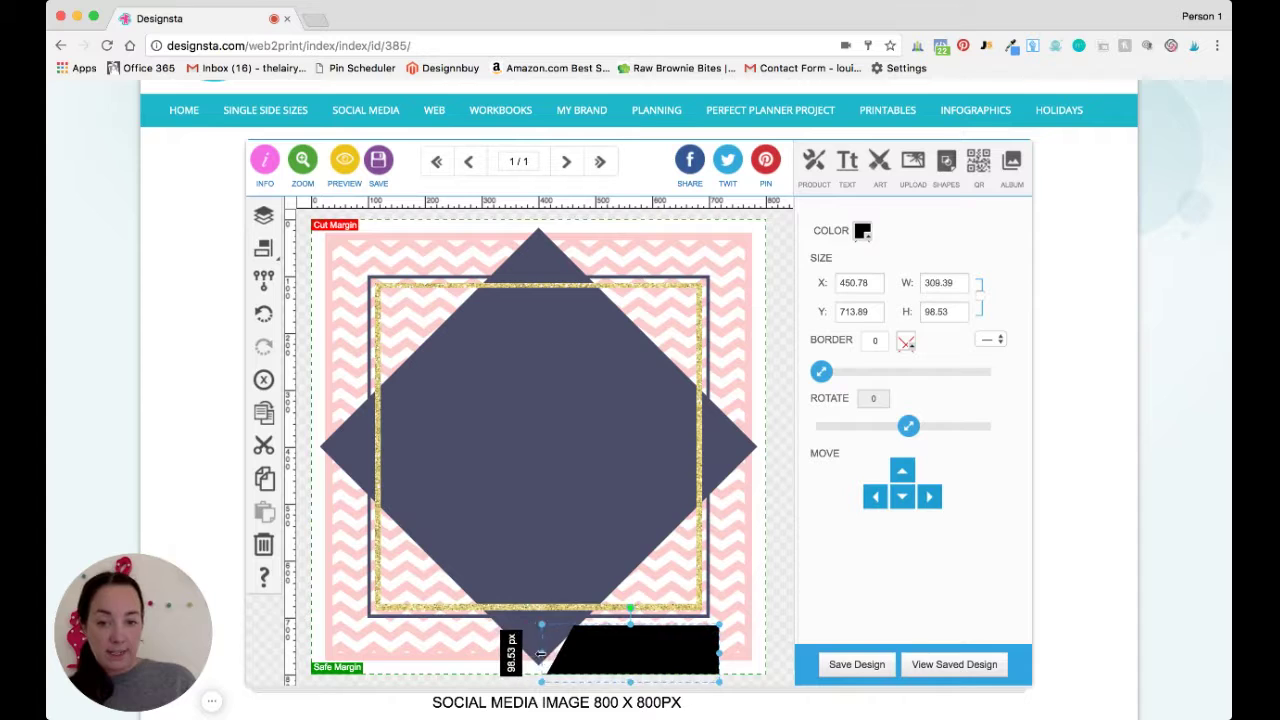
drag(632, 625, 649, 657)
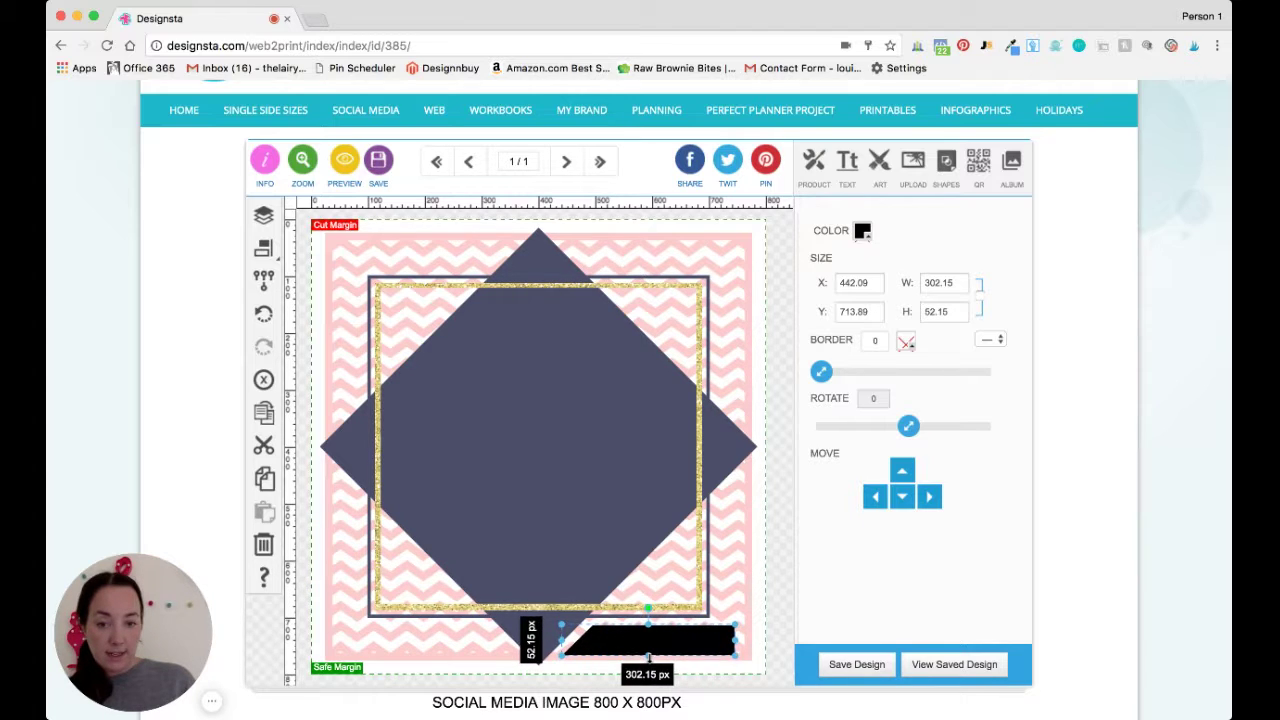
click(980, 296)
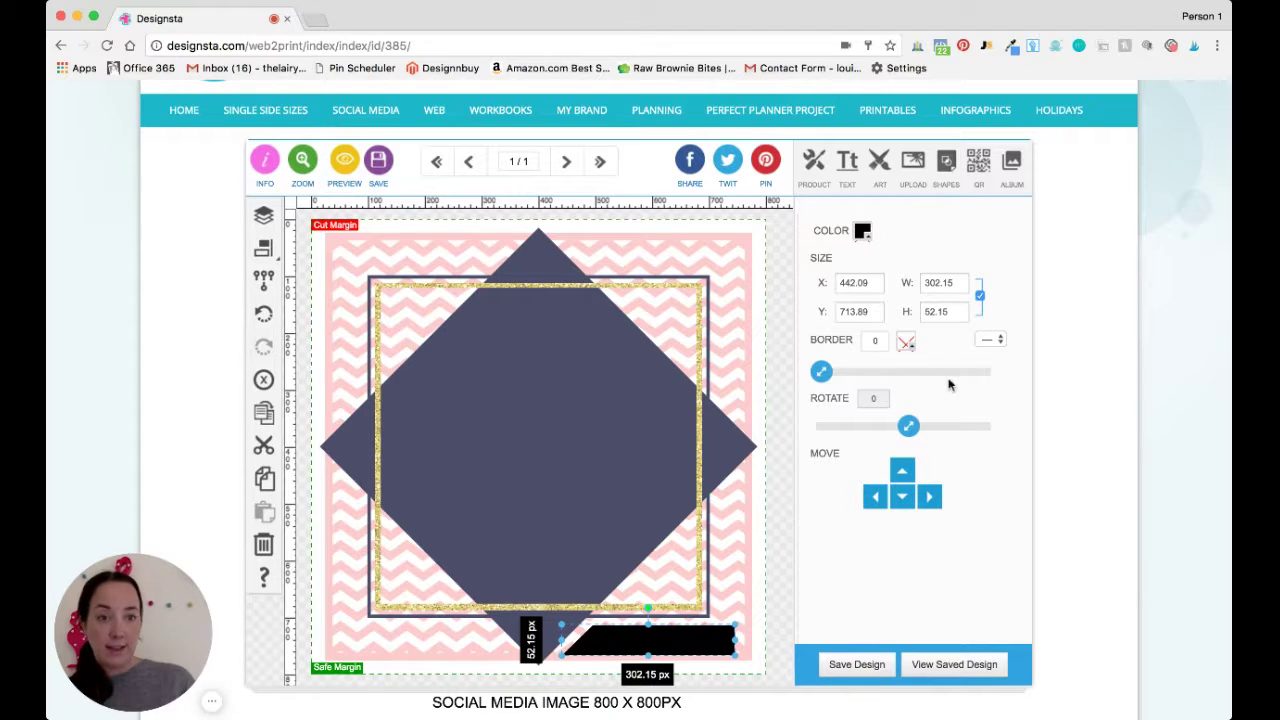
drag(736, 656, 802, 682)
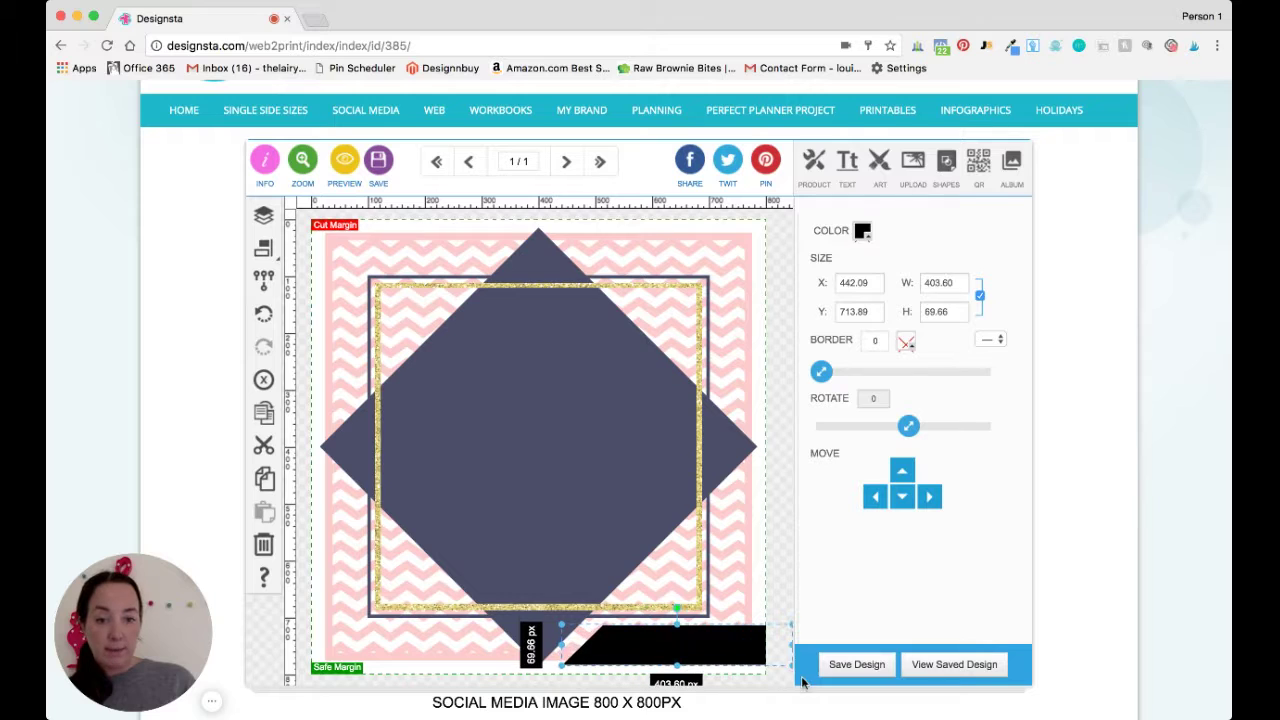
drag(678, 665, 643, 651)
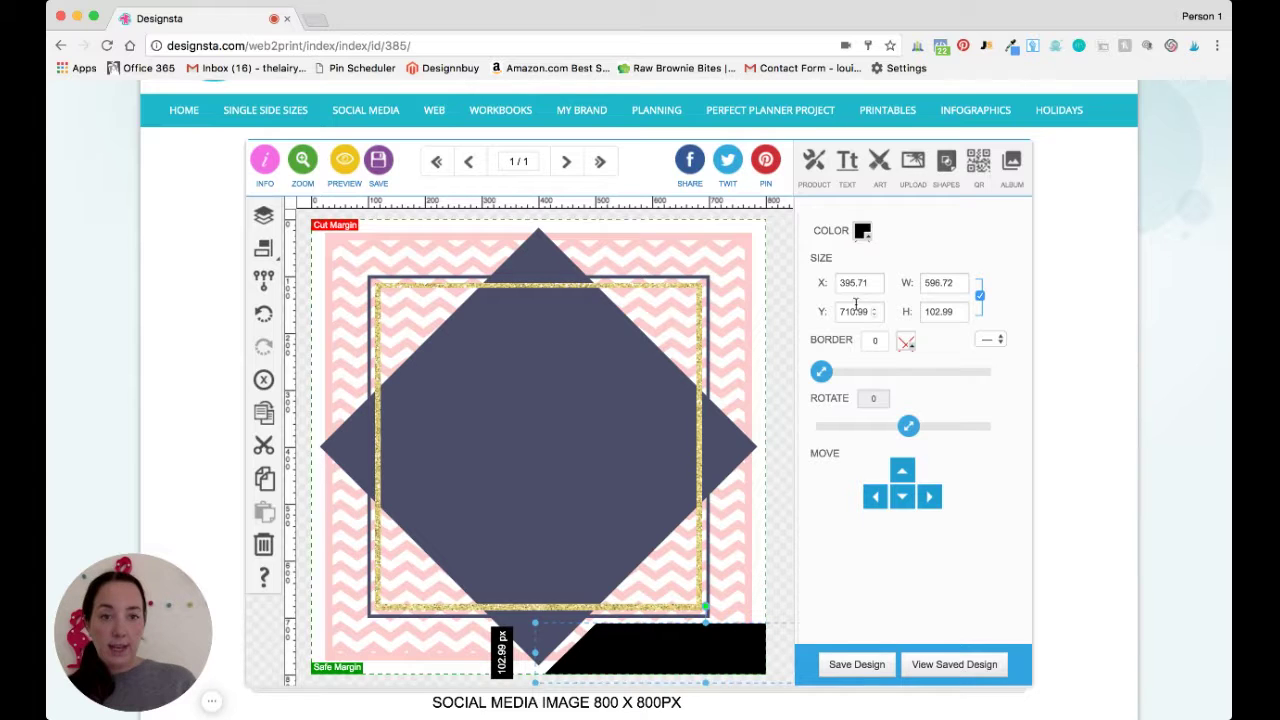
Step: Fill the banner navy #4e4e6b and nudge it slightly left and down
click(862, 231)
text(4e4e6b)
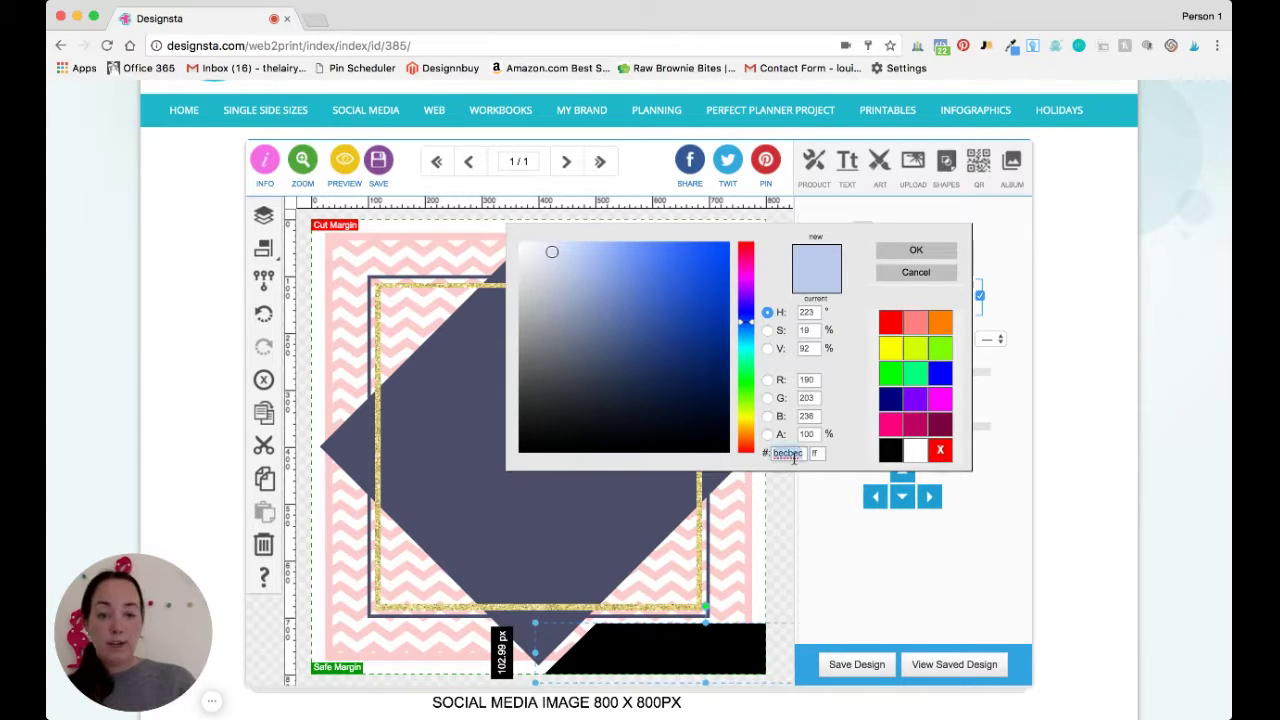
click(913, 252)
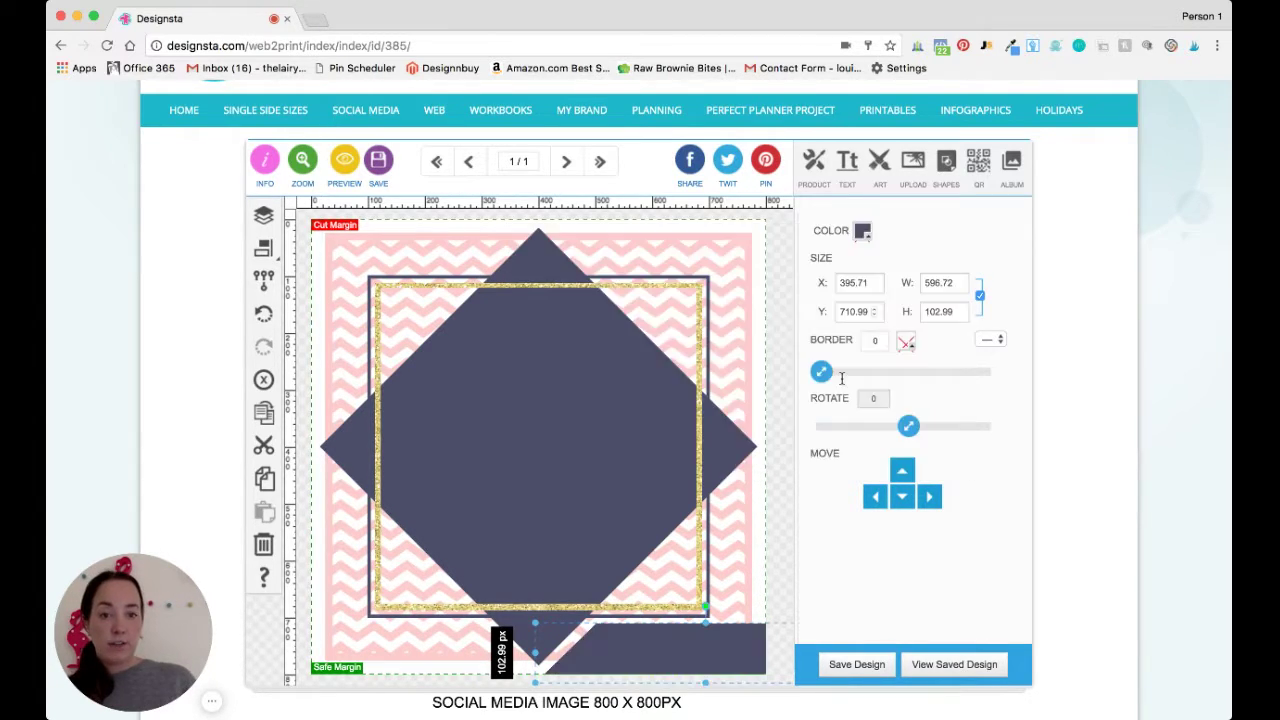
drag(663, 645, 658, 649)
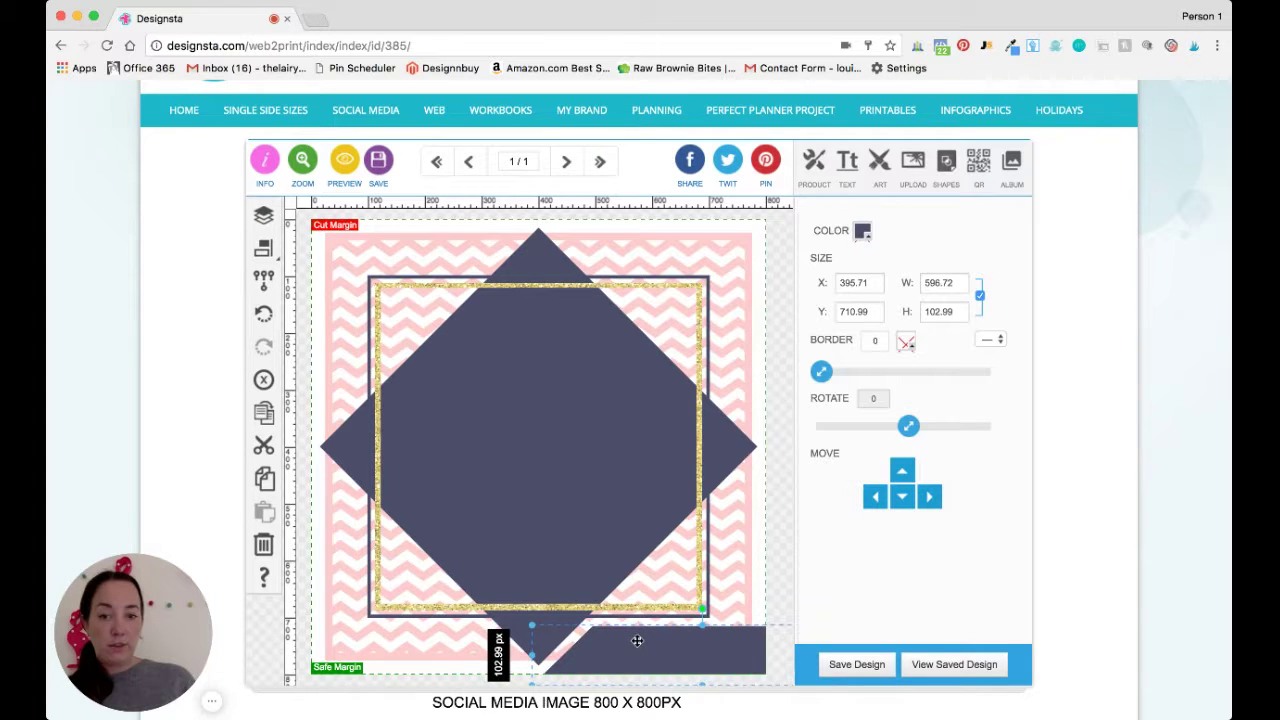
click(765, 575)
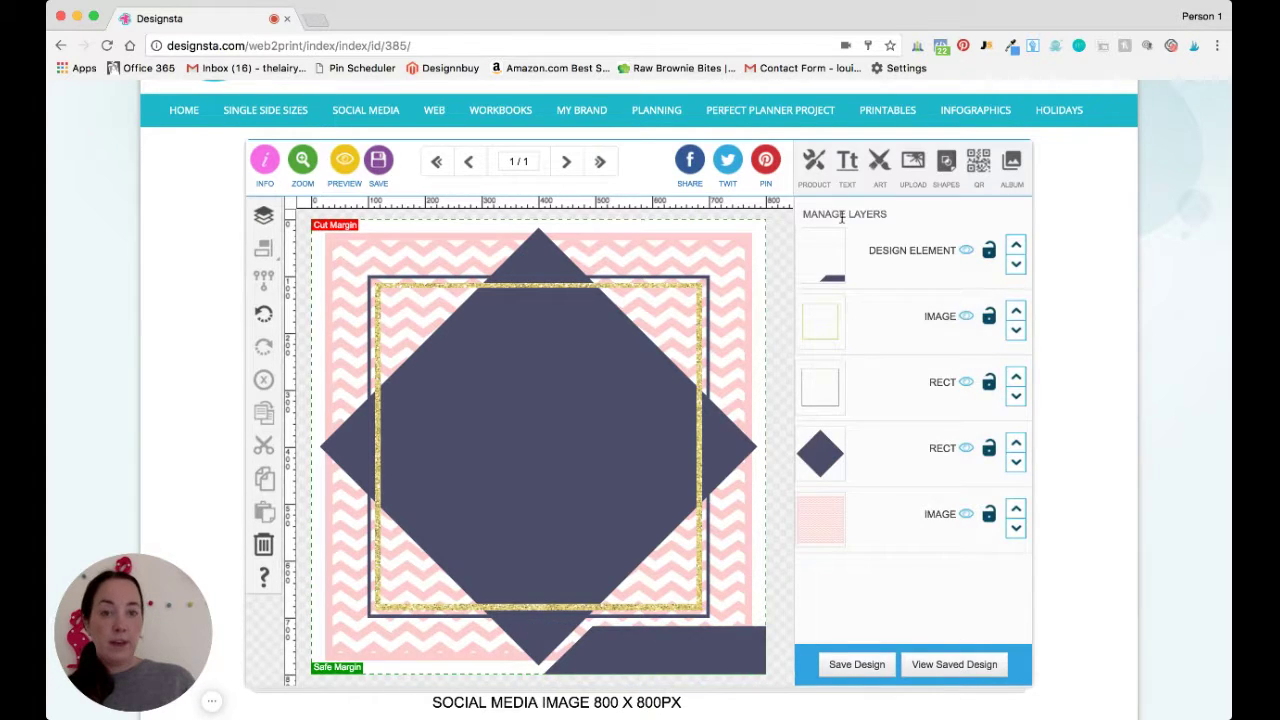
click(850, 166)
click(856, 213)
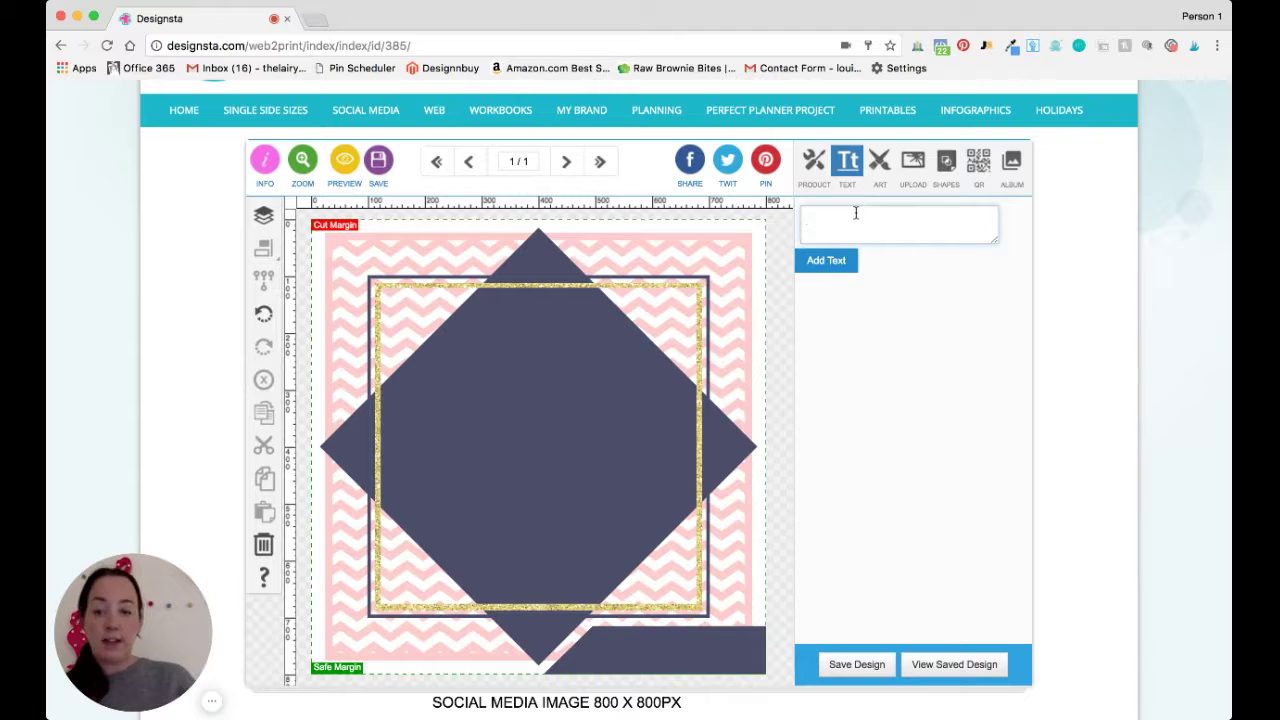
text(www.d)
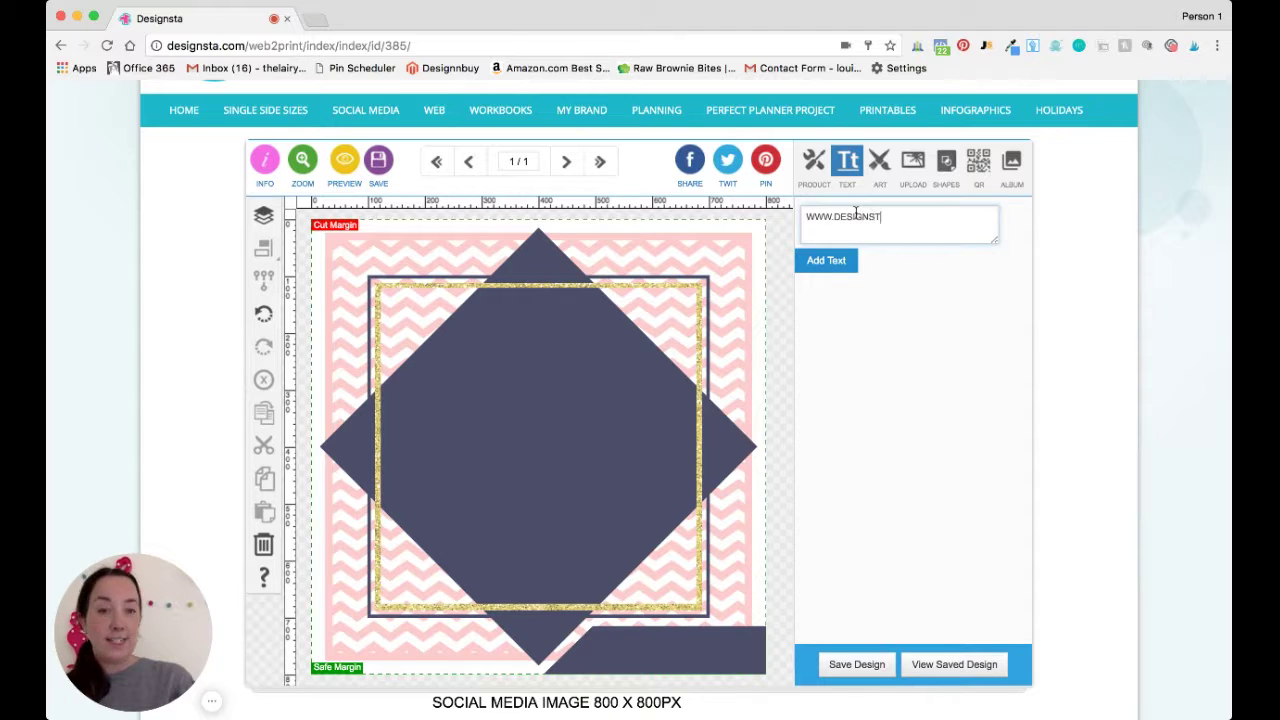
text(esignsta.com)
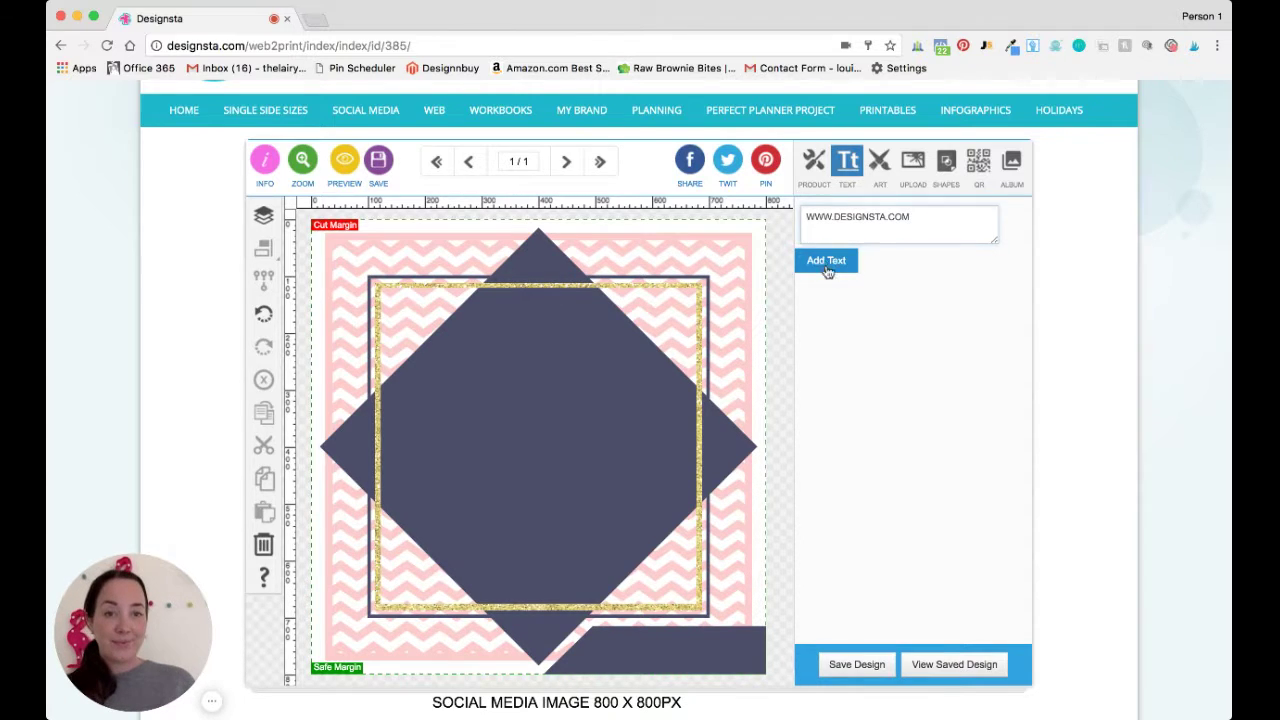
click(826, 262)
Step: Set the web address in white GeosansLight and place it on the bottom-right navy banner
click(886, 279)
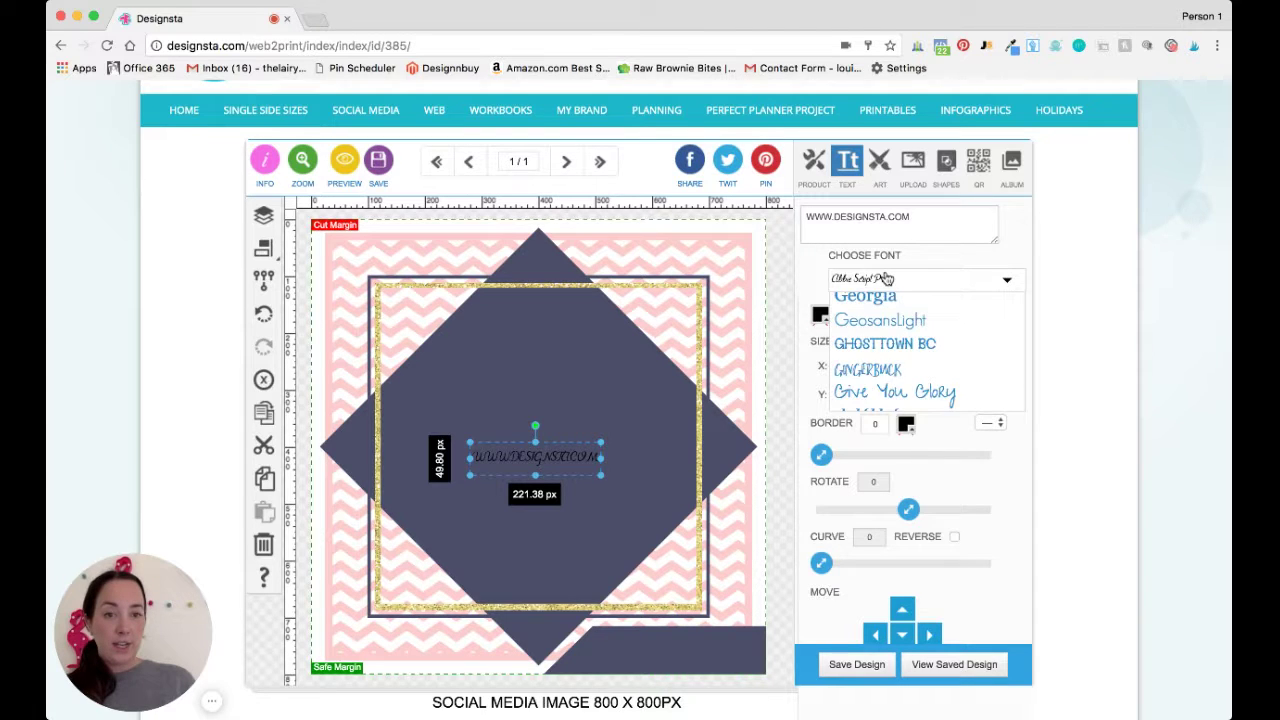
click(890, 320)
click(820, 315)
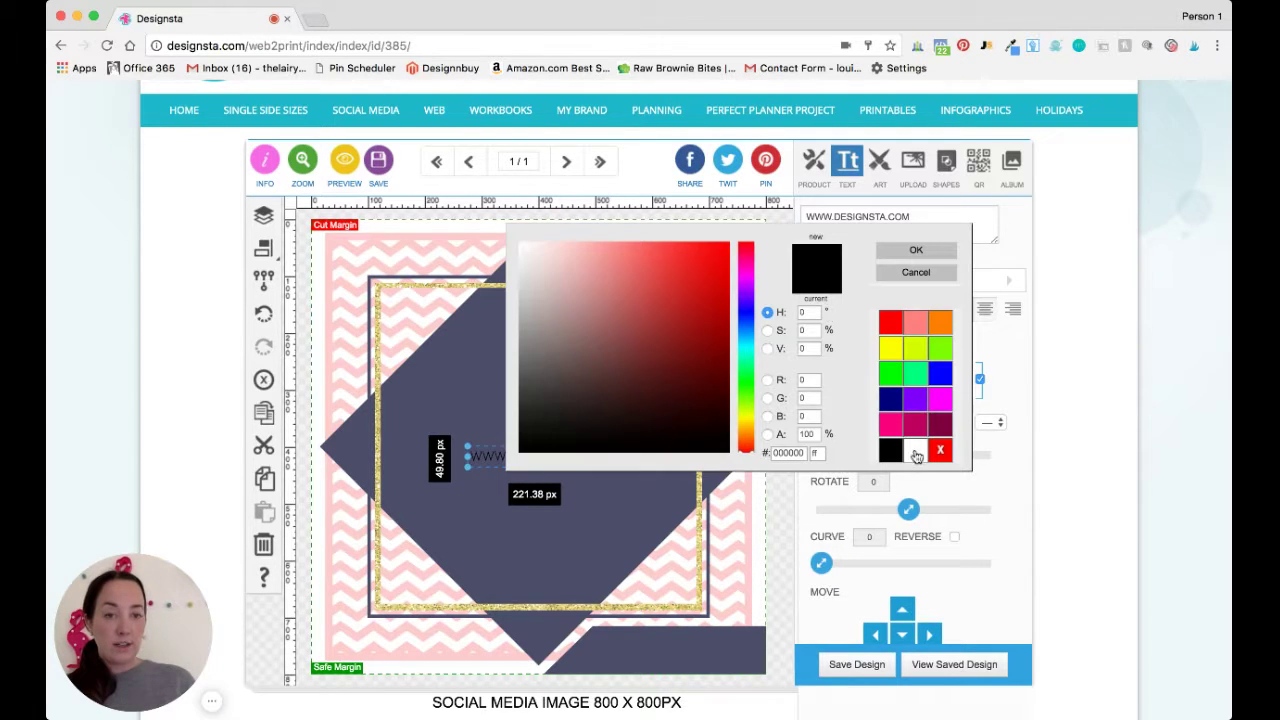
click(915, 451)
click(913, 252)
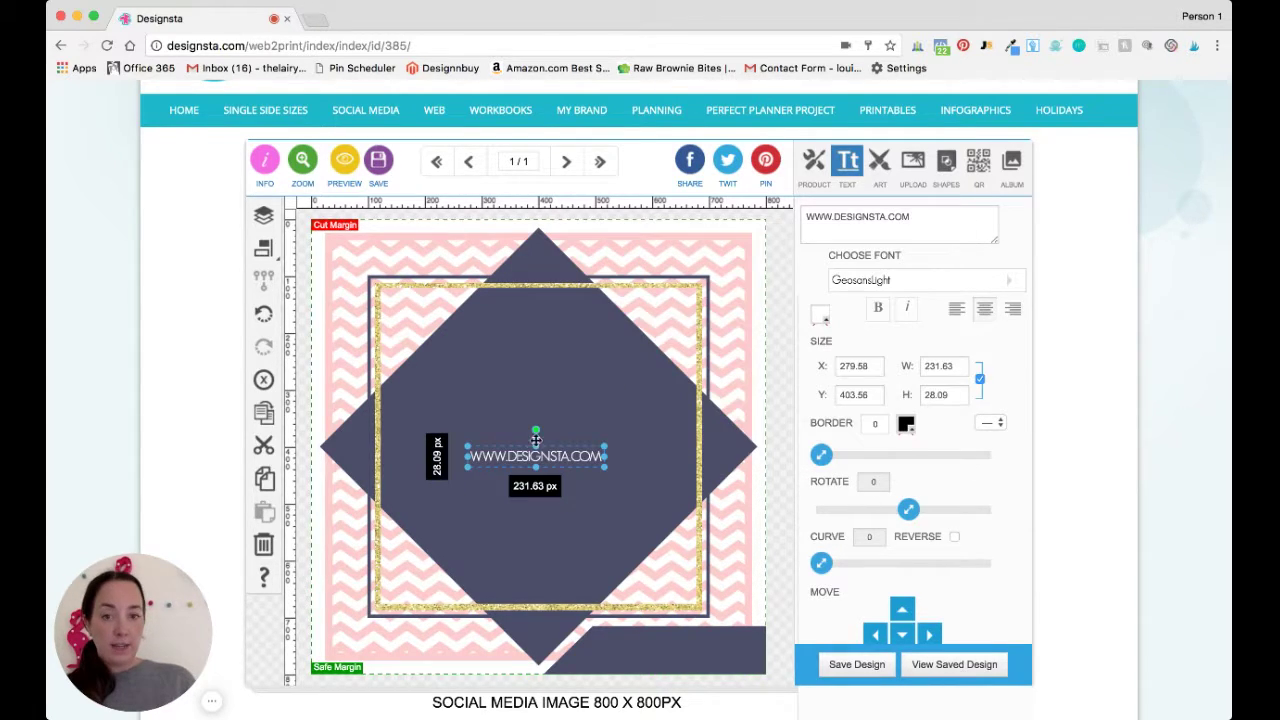
drag(531, 455, 720, 652)
click(778, 587)
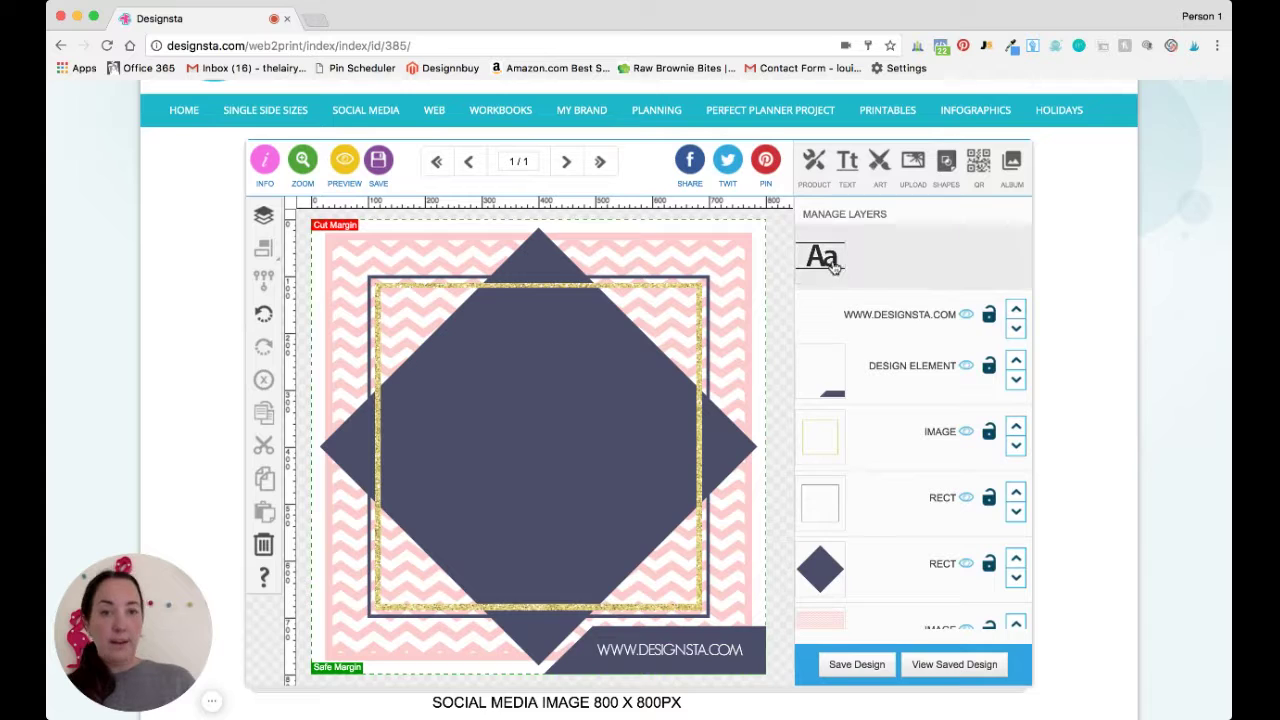
click(847, 160)
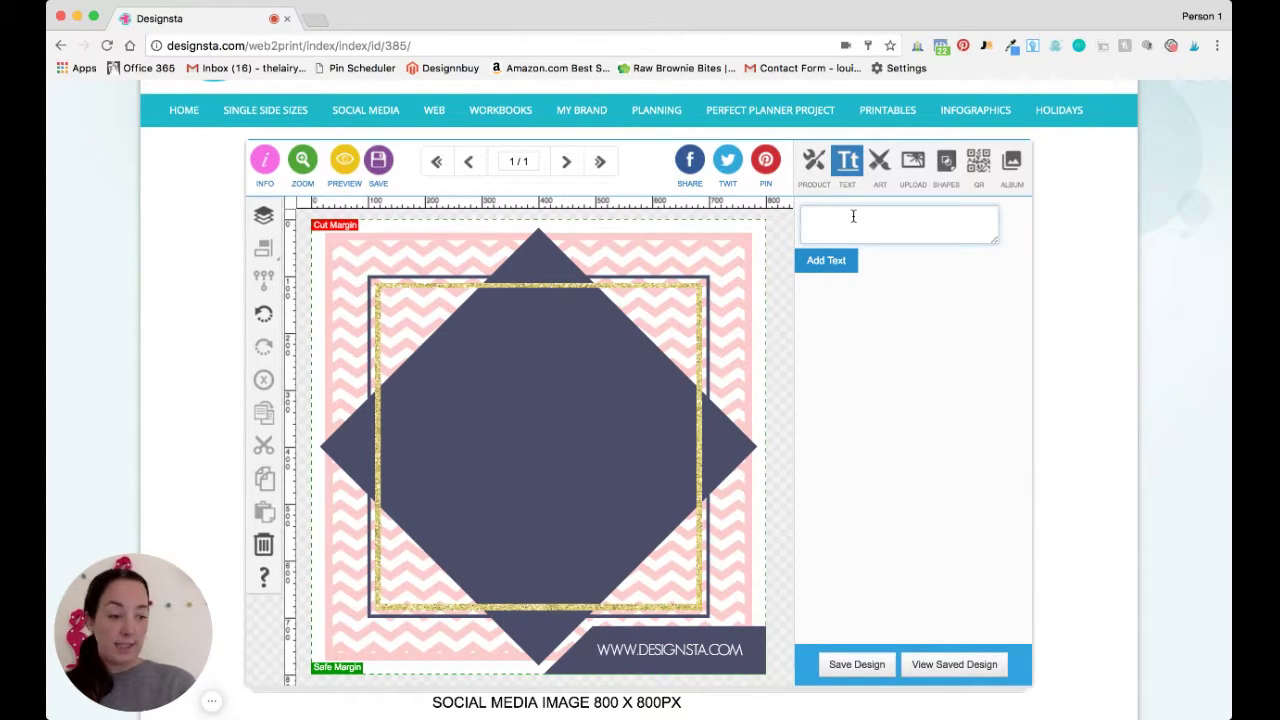
Step: Add the quote 'A diamond is a chunk of coal / that did well / under PRESSURE' on separate lines
text(AMOND)
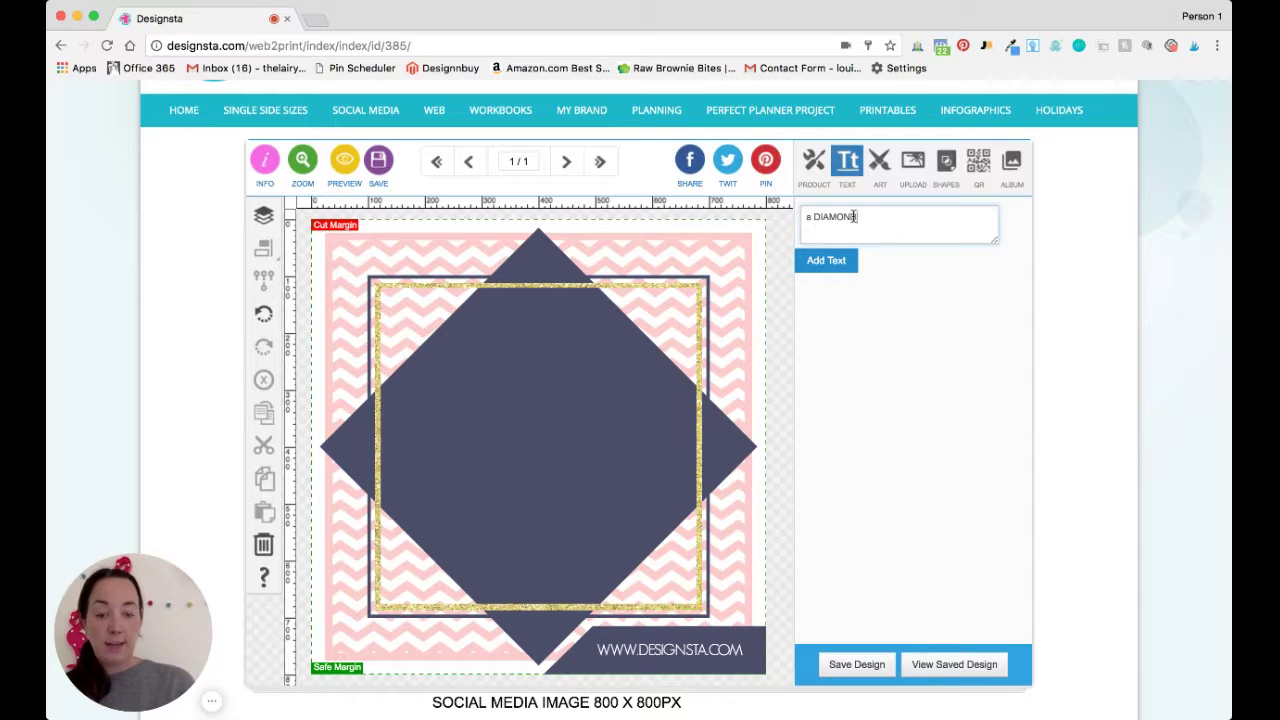
key(BackSpace)
key(BackSpace)
key(BackSpace)
key(BackSpace)
text(amond )
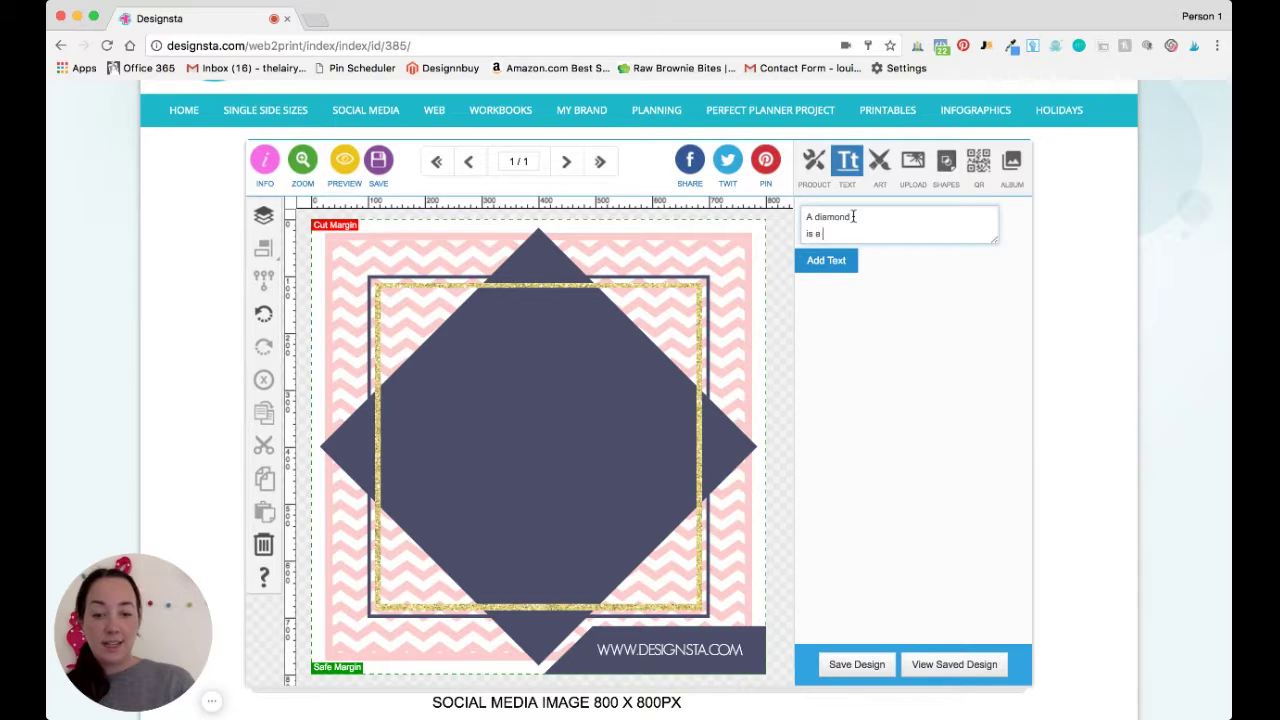
text(is a chunk )
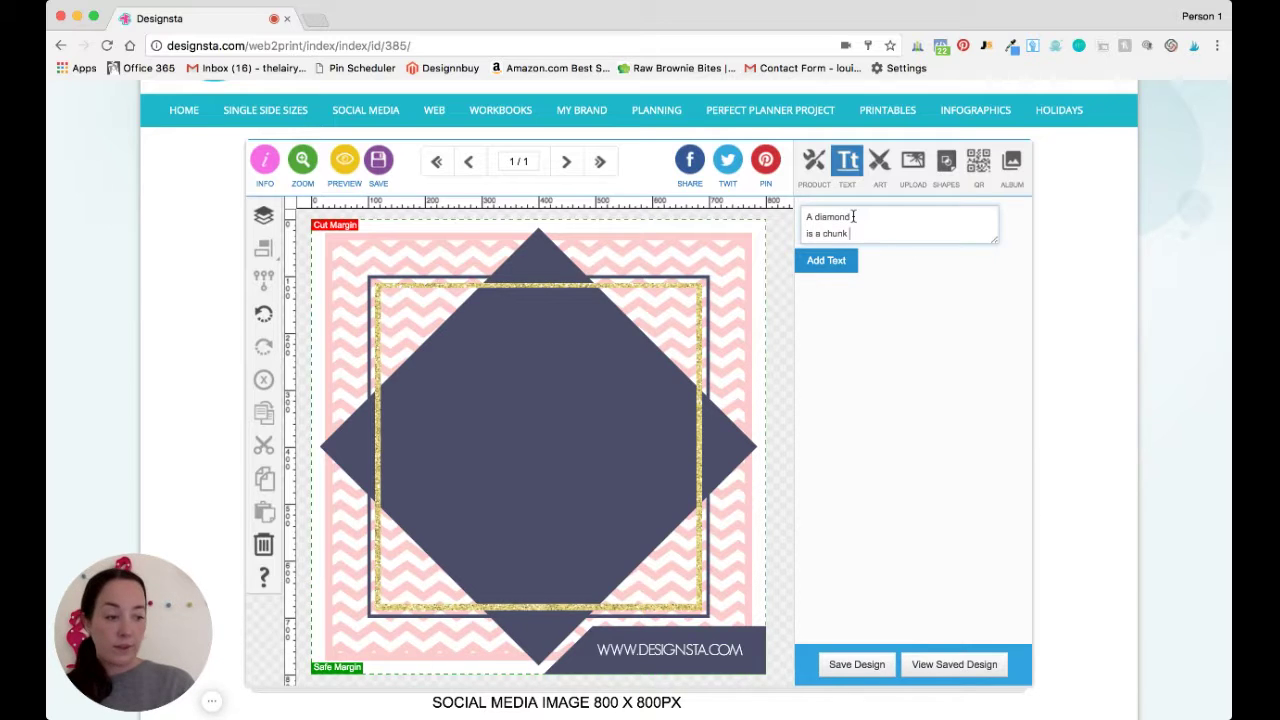
text(of coal)
key(Return)
text(t)
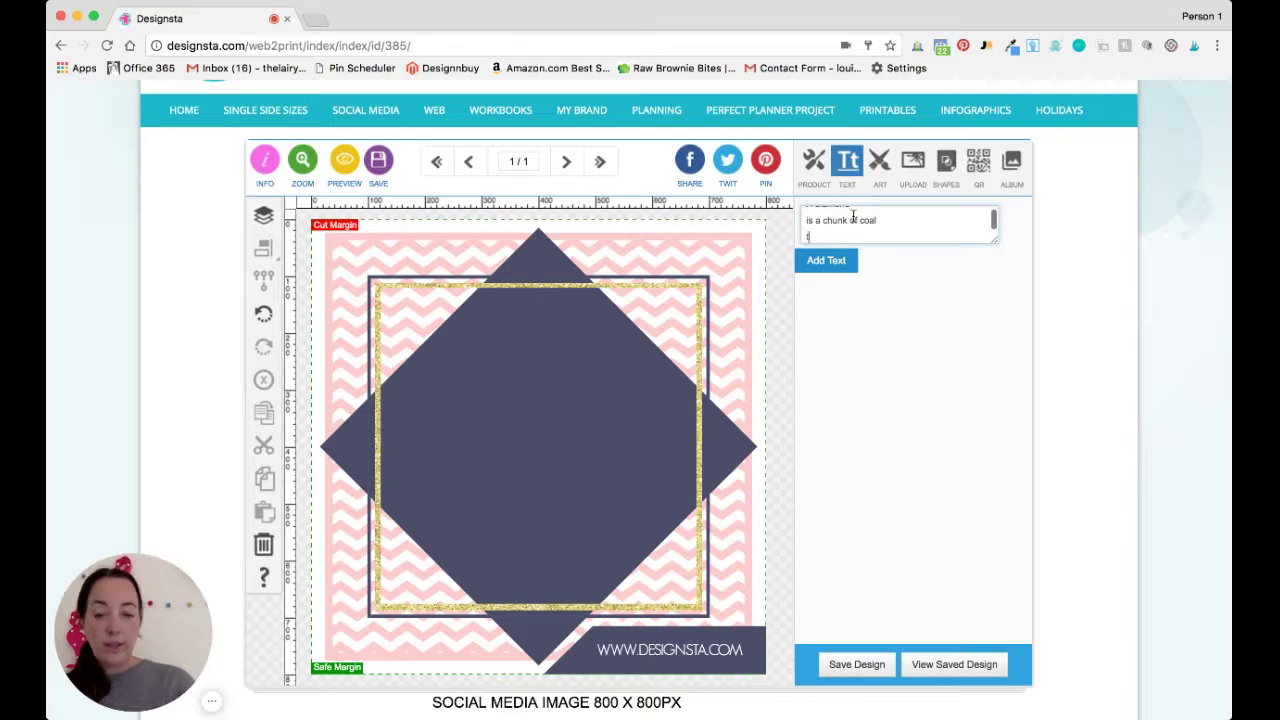
text(hat did we)
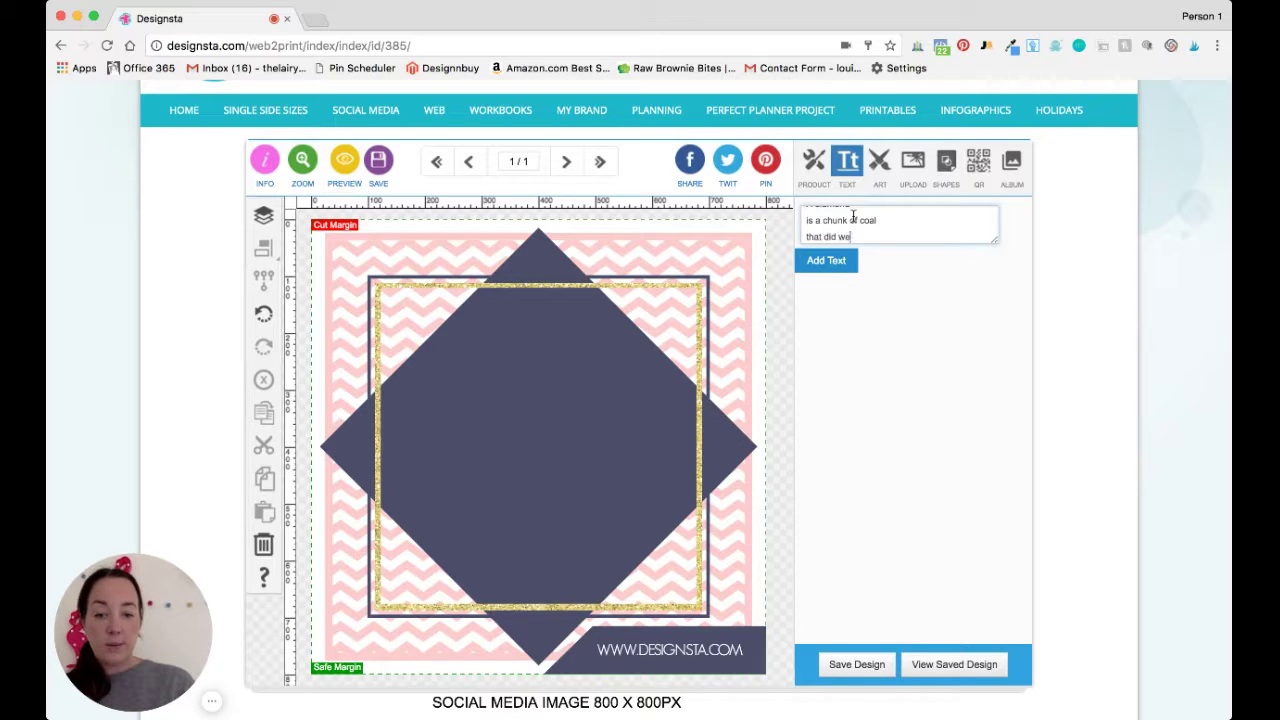
text(ll)
key(Return)
text(under )
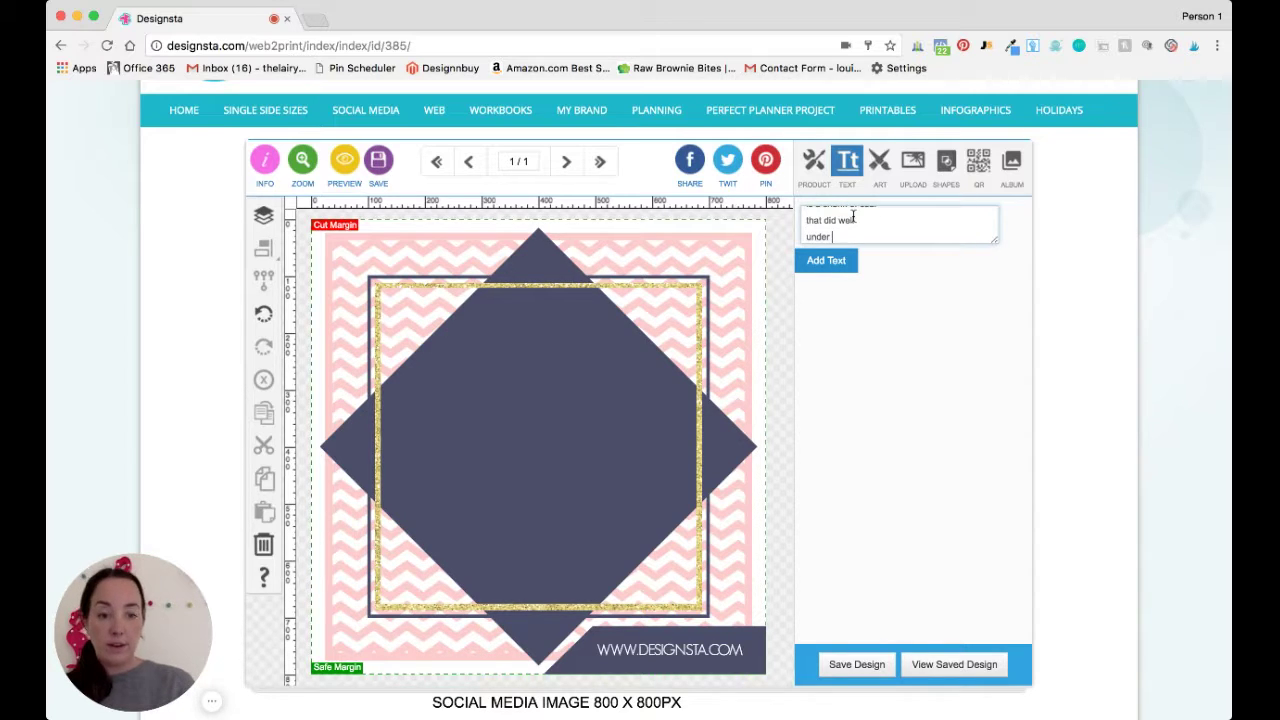
text(PRESSURE)
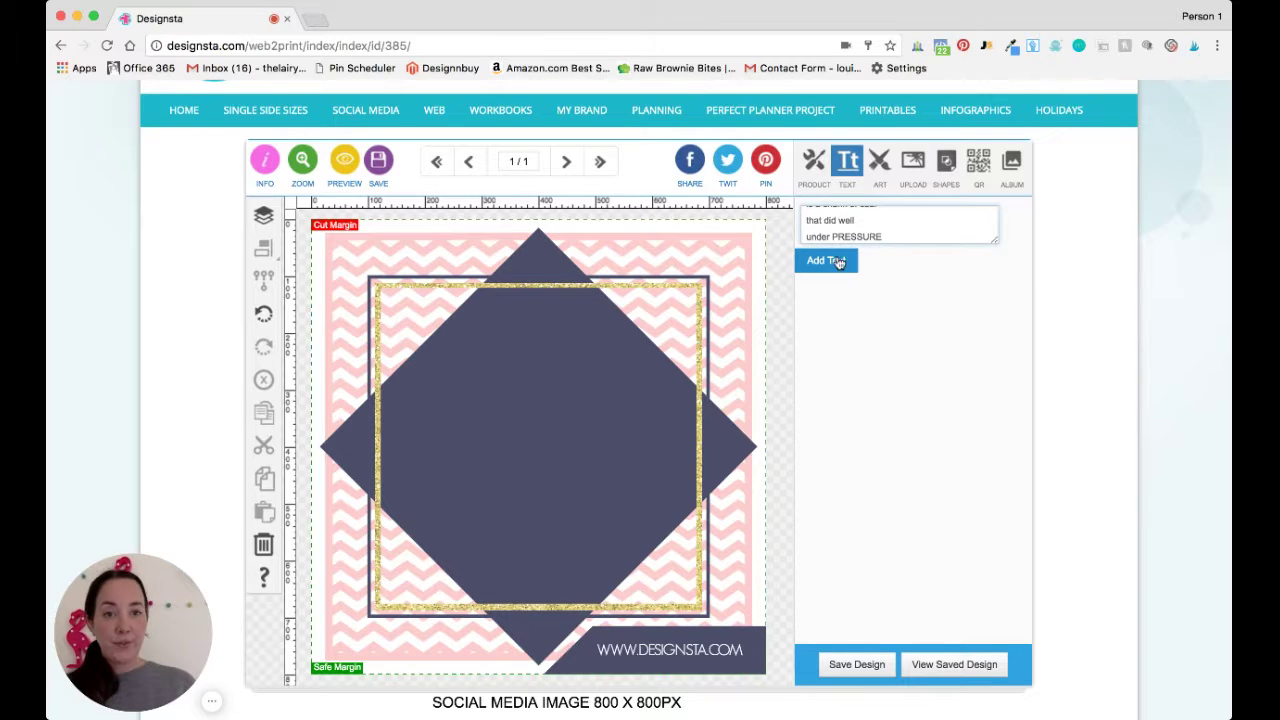
click(830, 260)
Step: Change the quote's font to Freeland
click(884, 284)
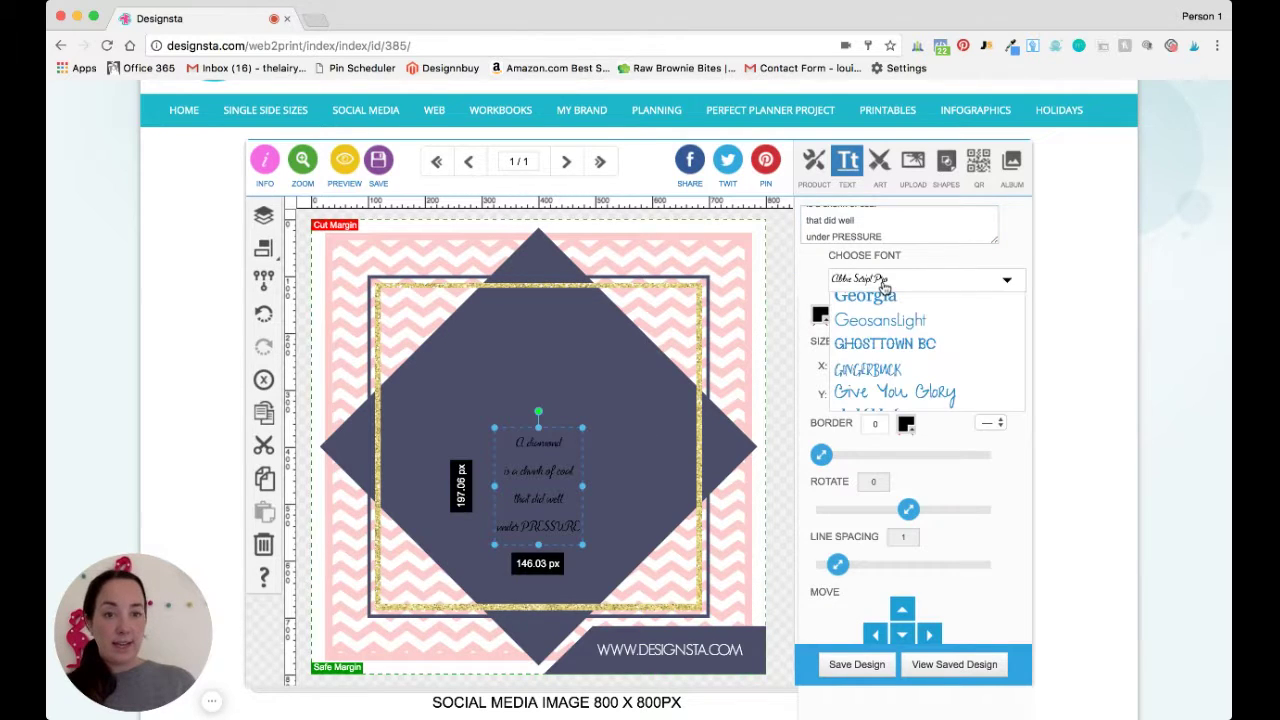
scroll(882, 345, down, 5)
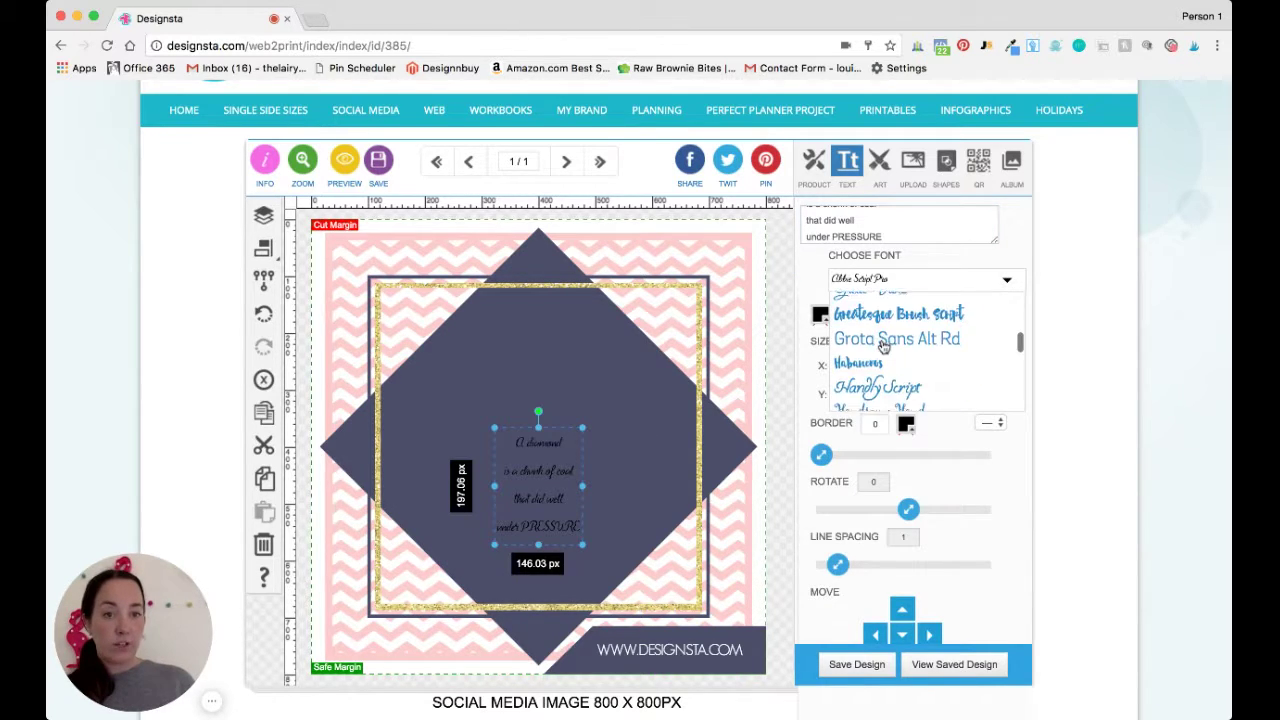
scroll(882, 345, down, 5)
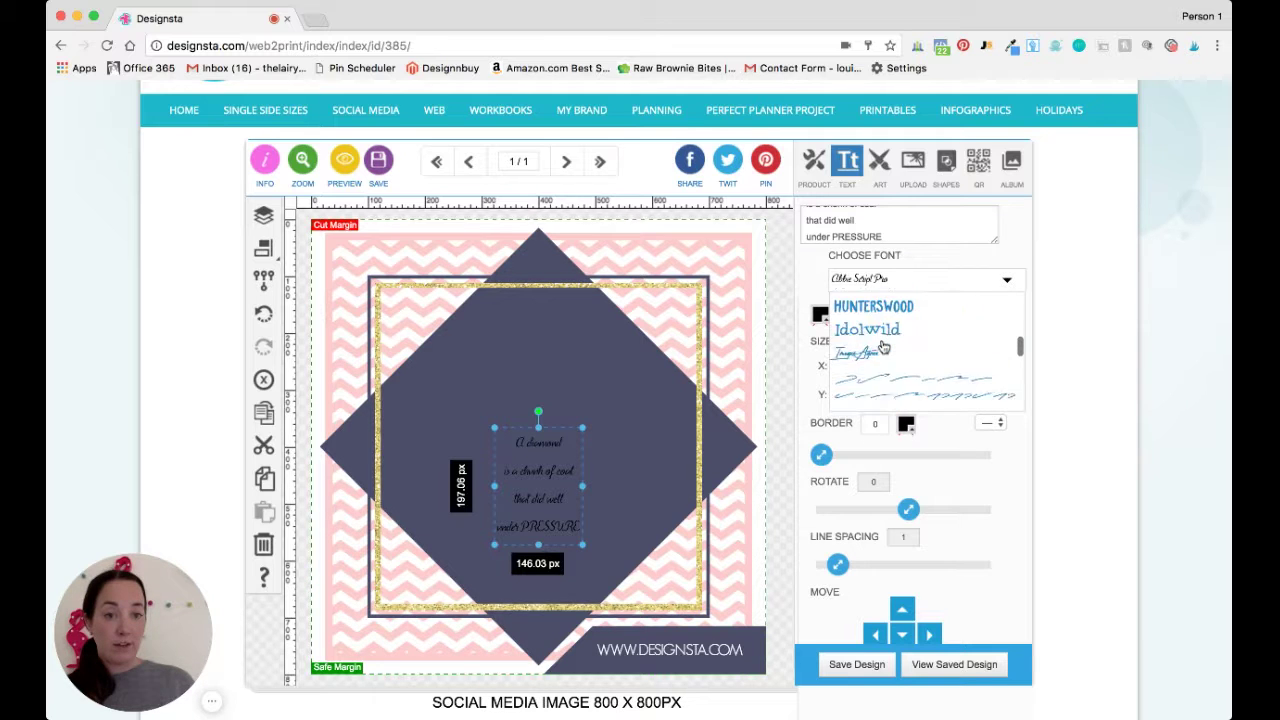
scroll(882, 345, down, 3)
scroll(882, 345, up, 6)
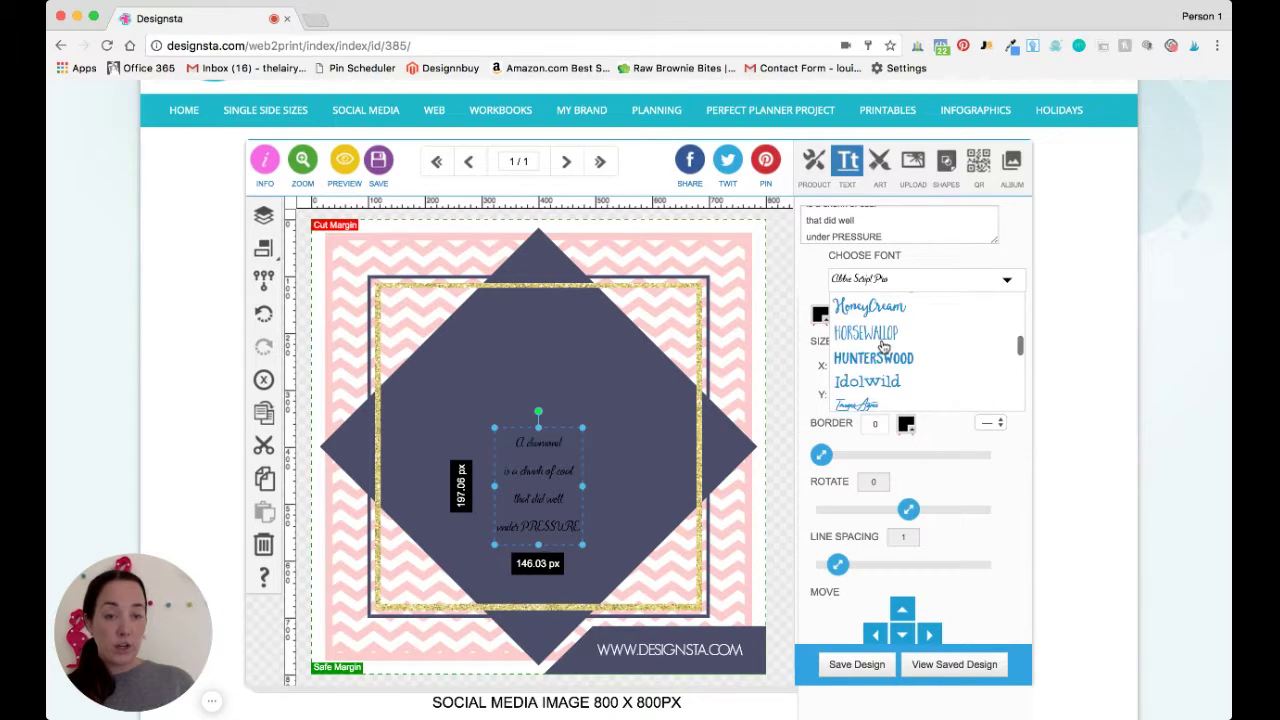
scroll(883, 345, up, 5)
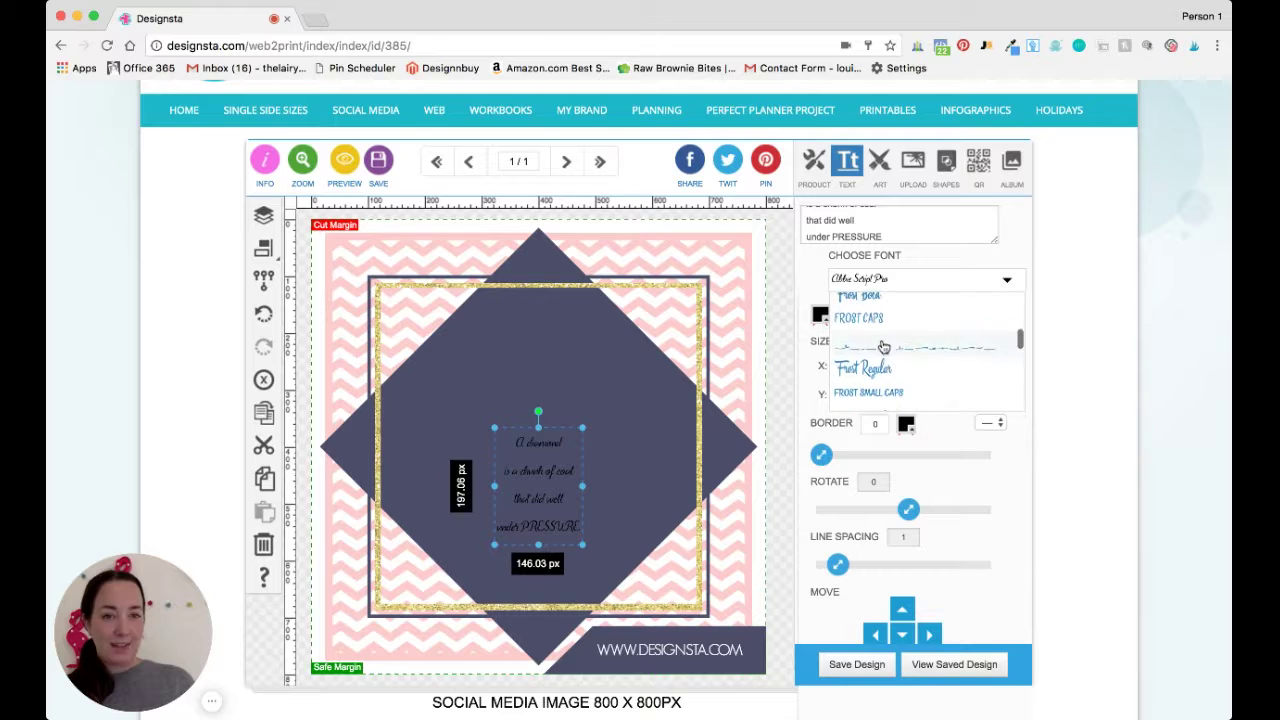
scroll(883, 345, up, 2)
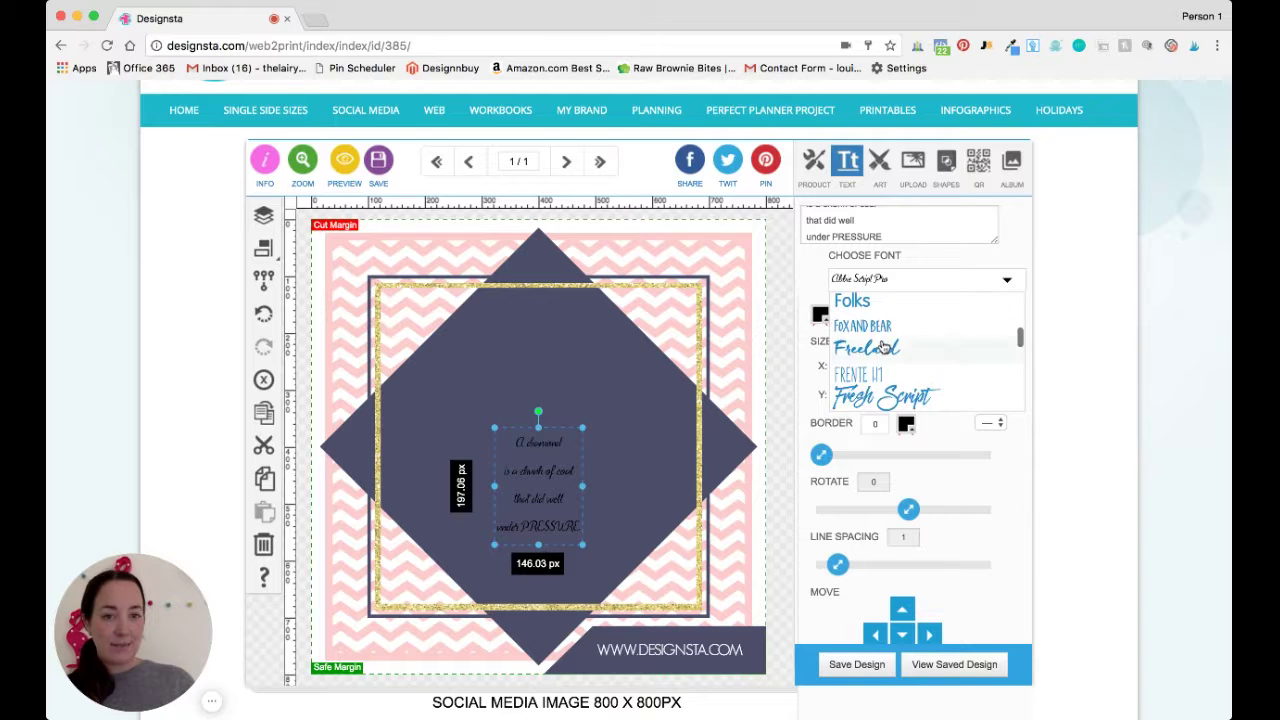
click(882, 355)
Step: Enlarge the quote to about 418 × 333 px and centre it on the page
drag(594, 478, 714, 516)
drag(625, 497, 562, 398)
drag(547, 504, 537, 530)
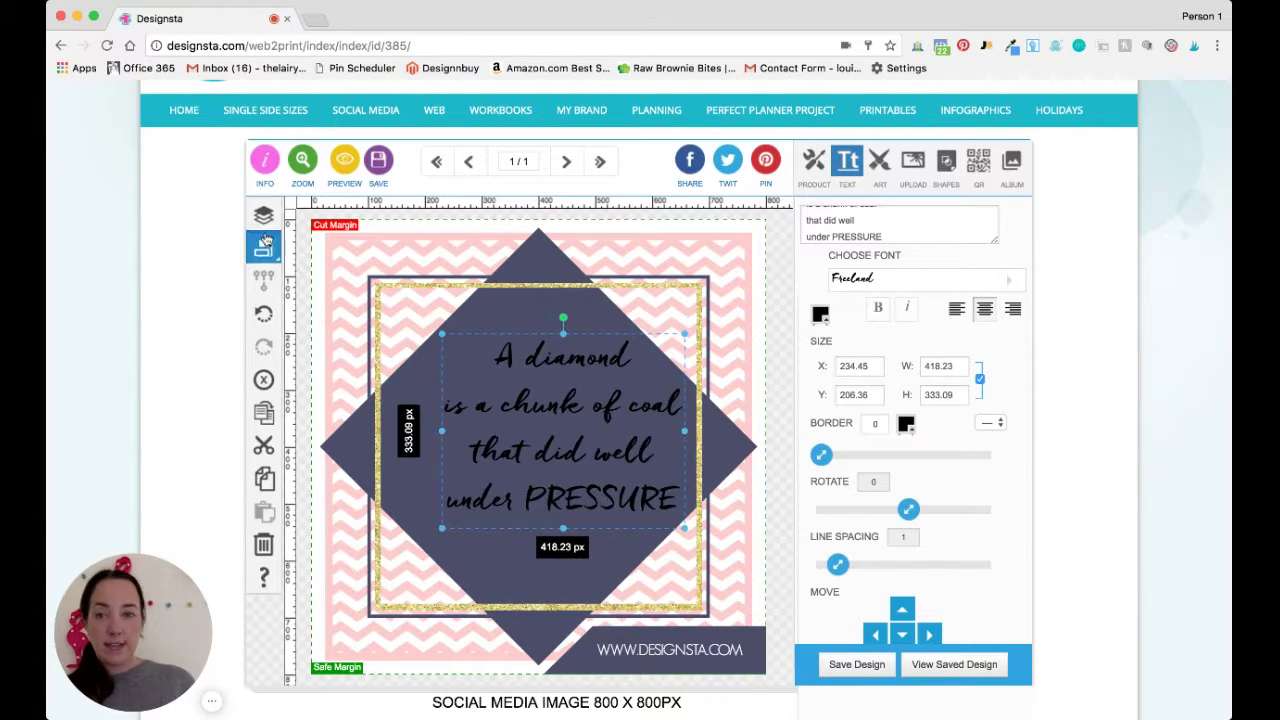
click(263, 247)
click(336, 248)
click(437, 251)
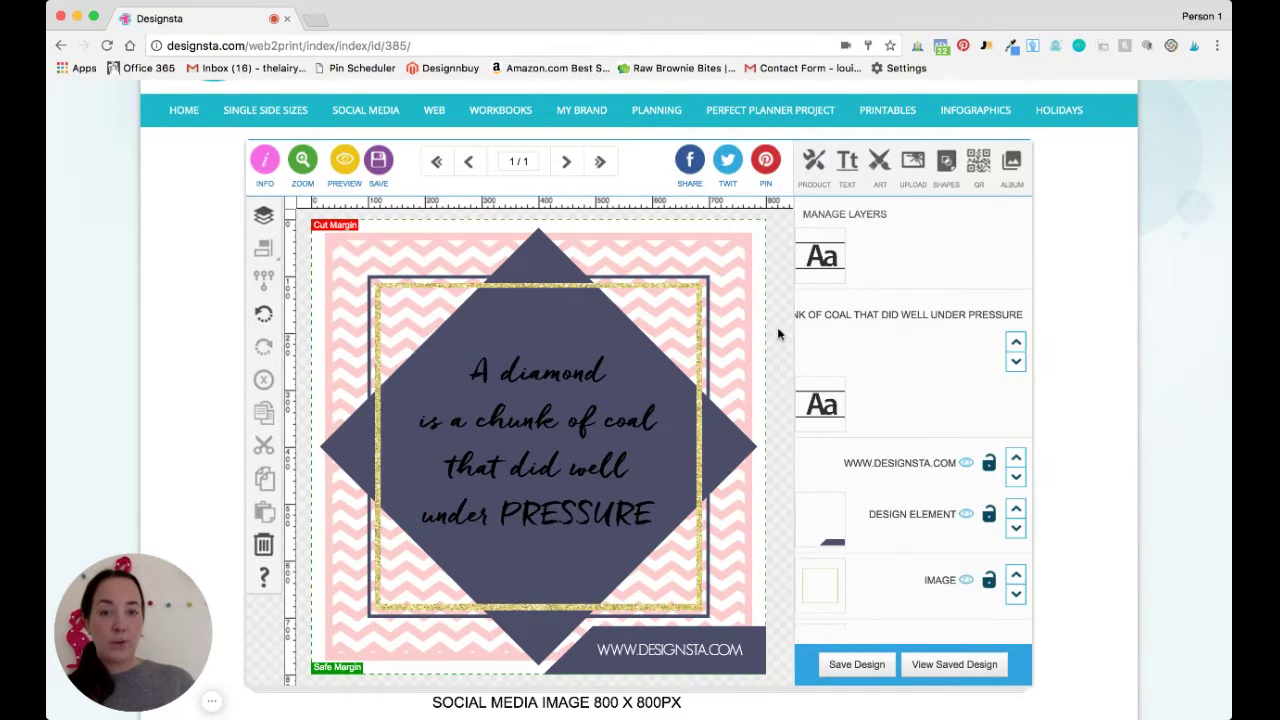
click(781, 336)
click(622, 507)
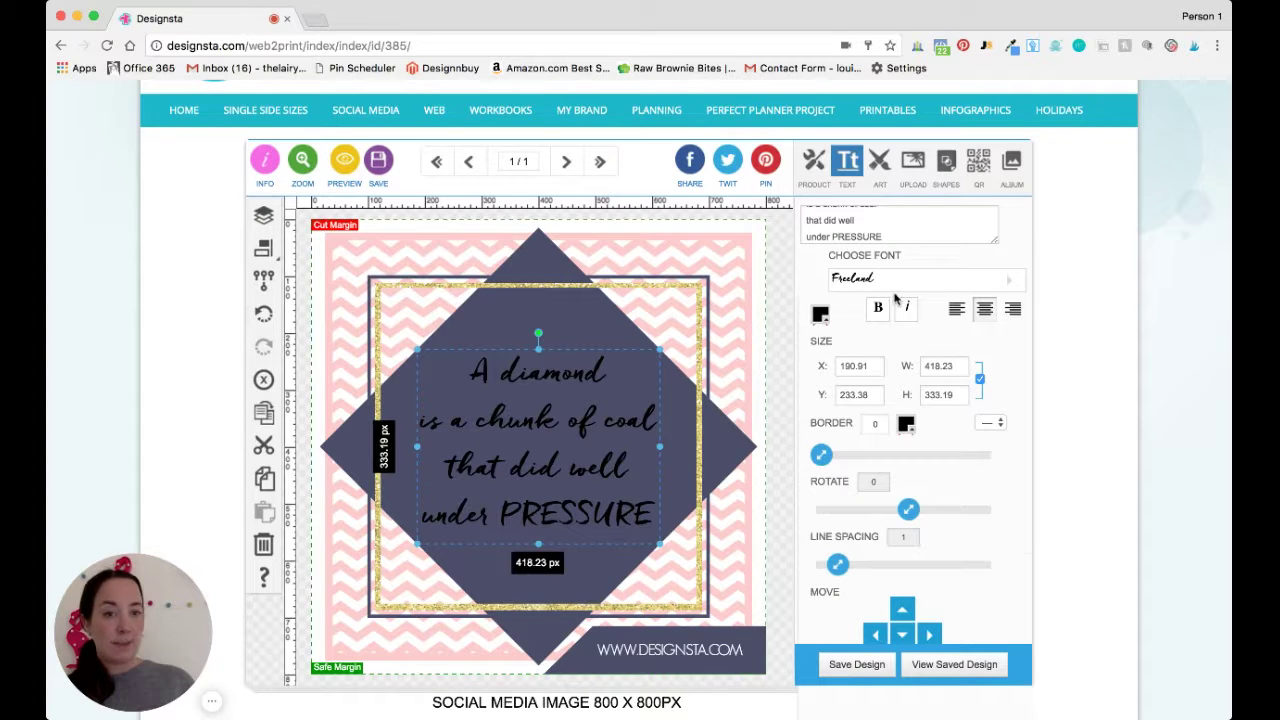
Step: Change the quote's font colour from black to pale pink #ffeaea
click(820, 308)
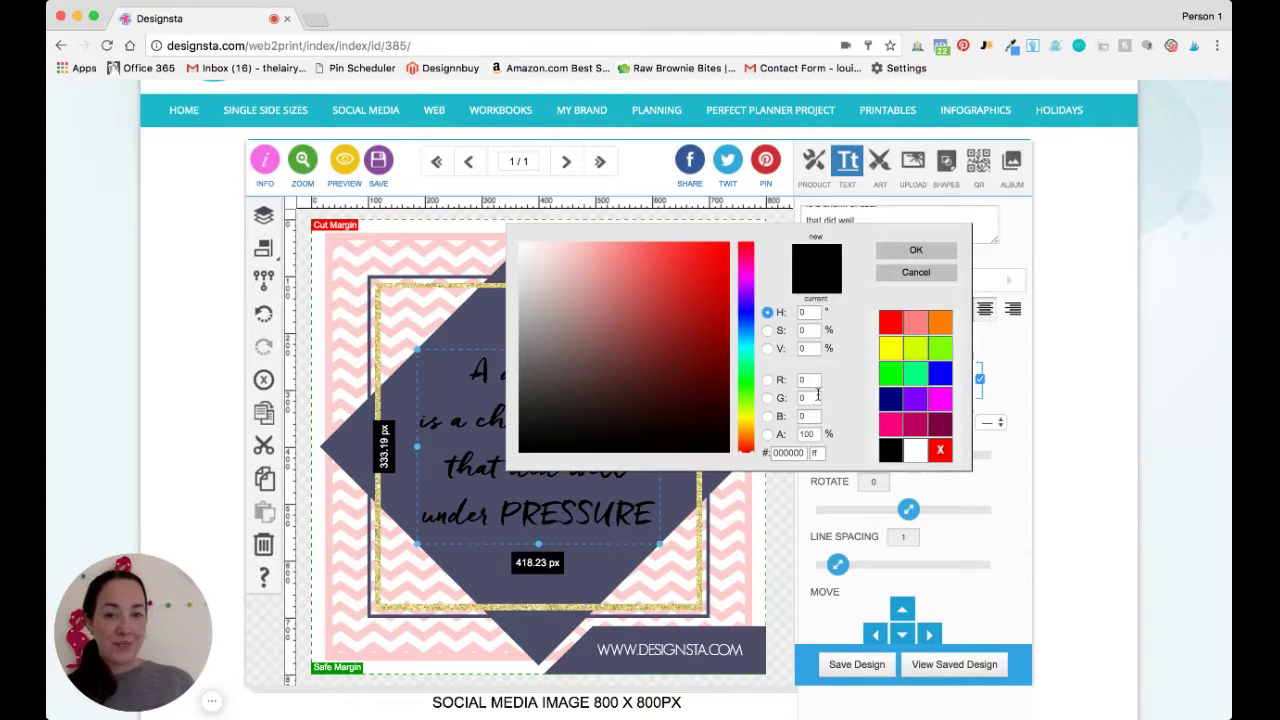
click(540, 243)
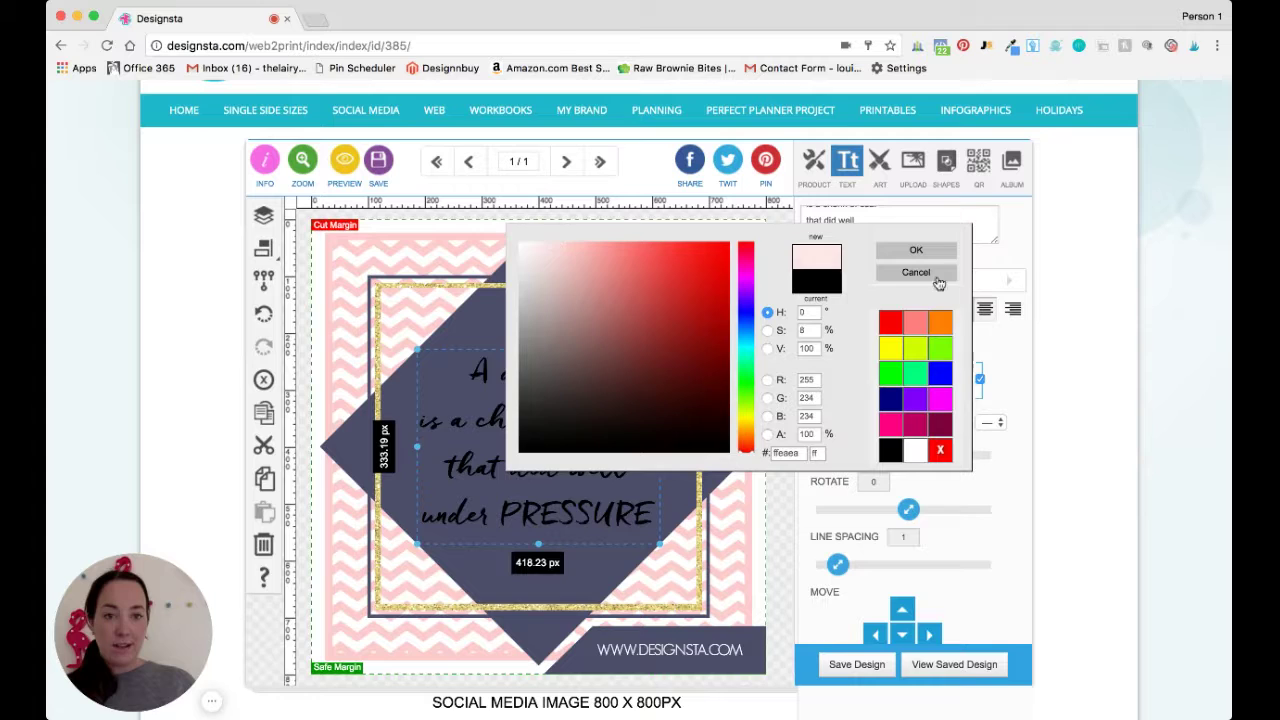
click(917, 251)
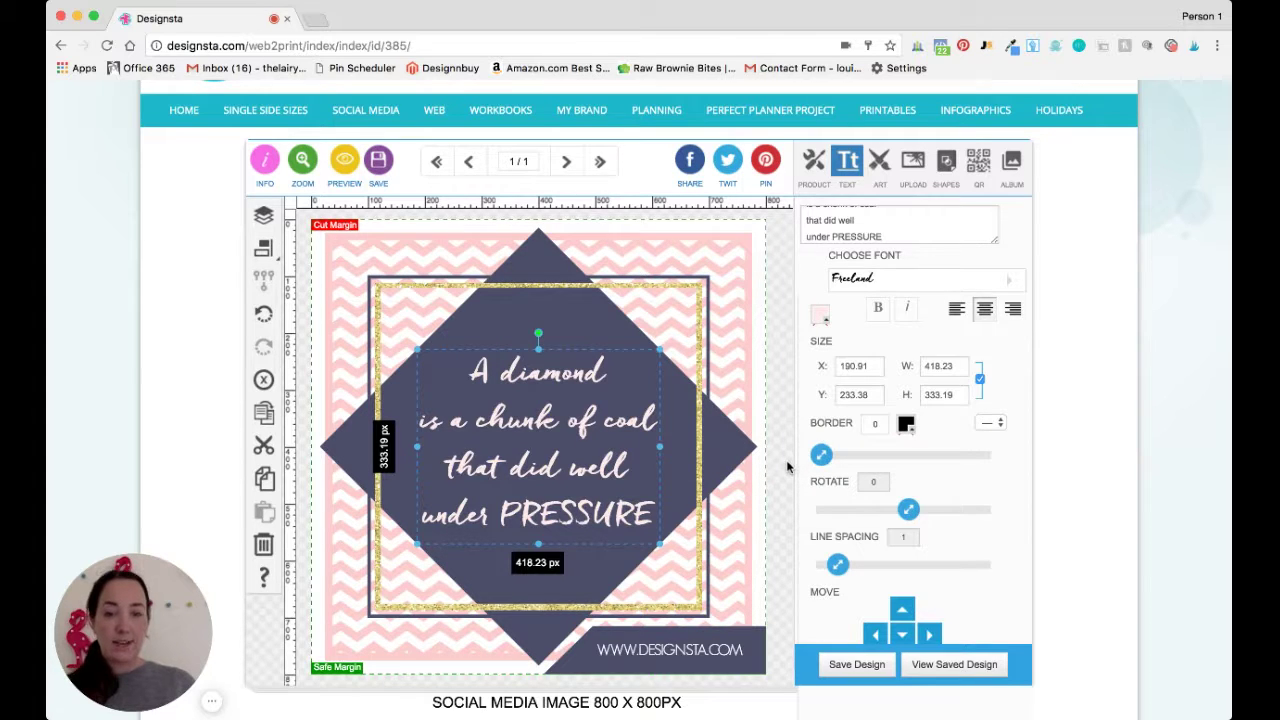
click(787, 467)
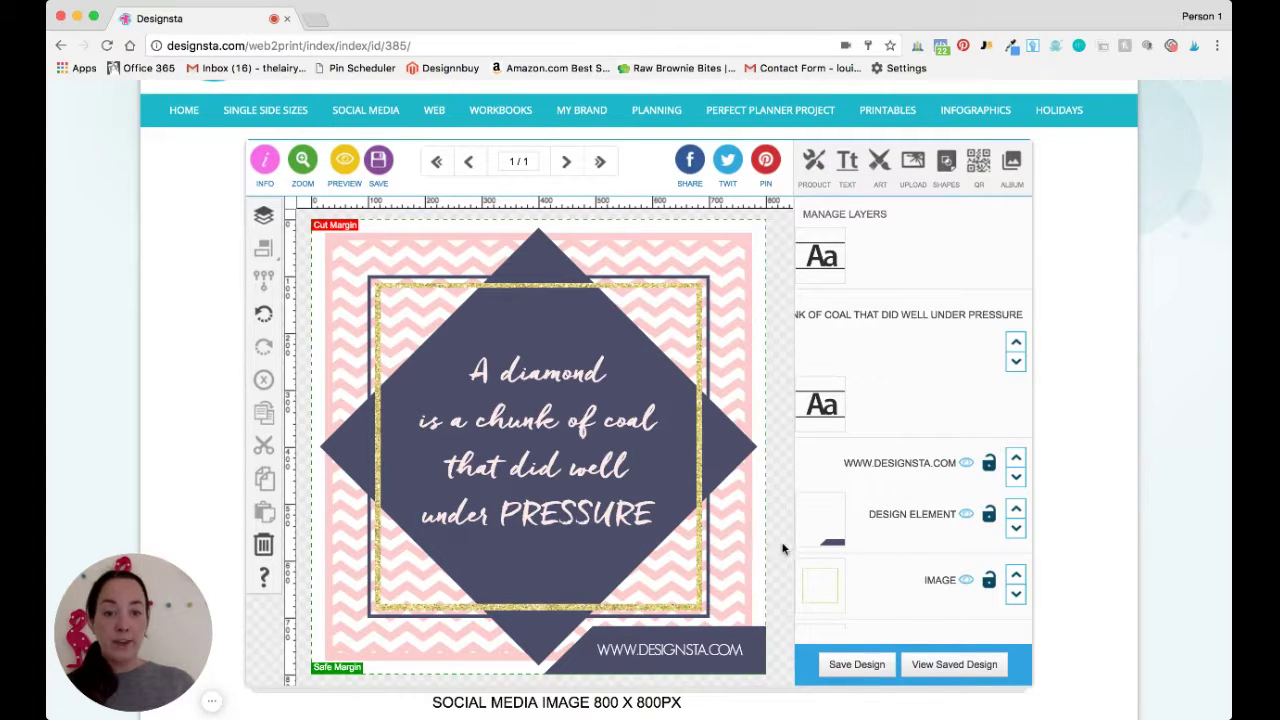